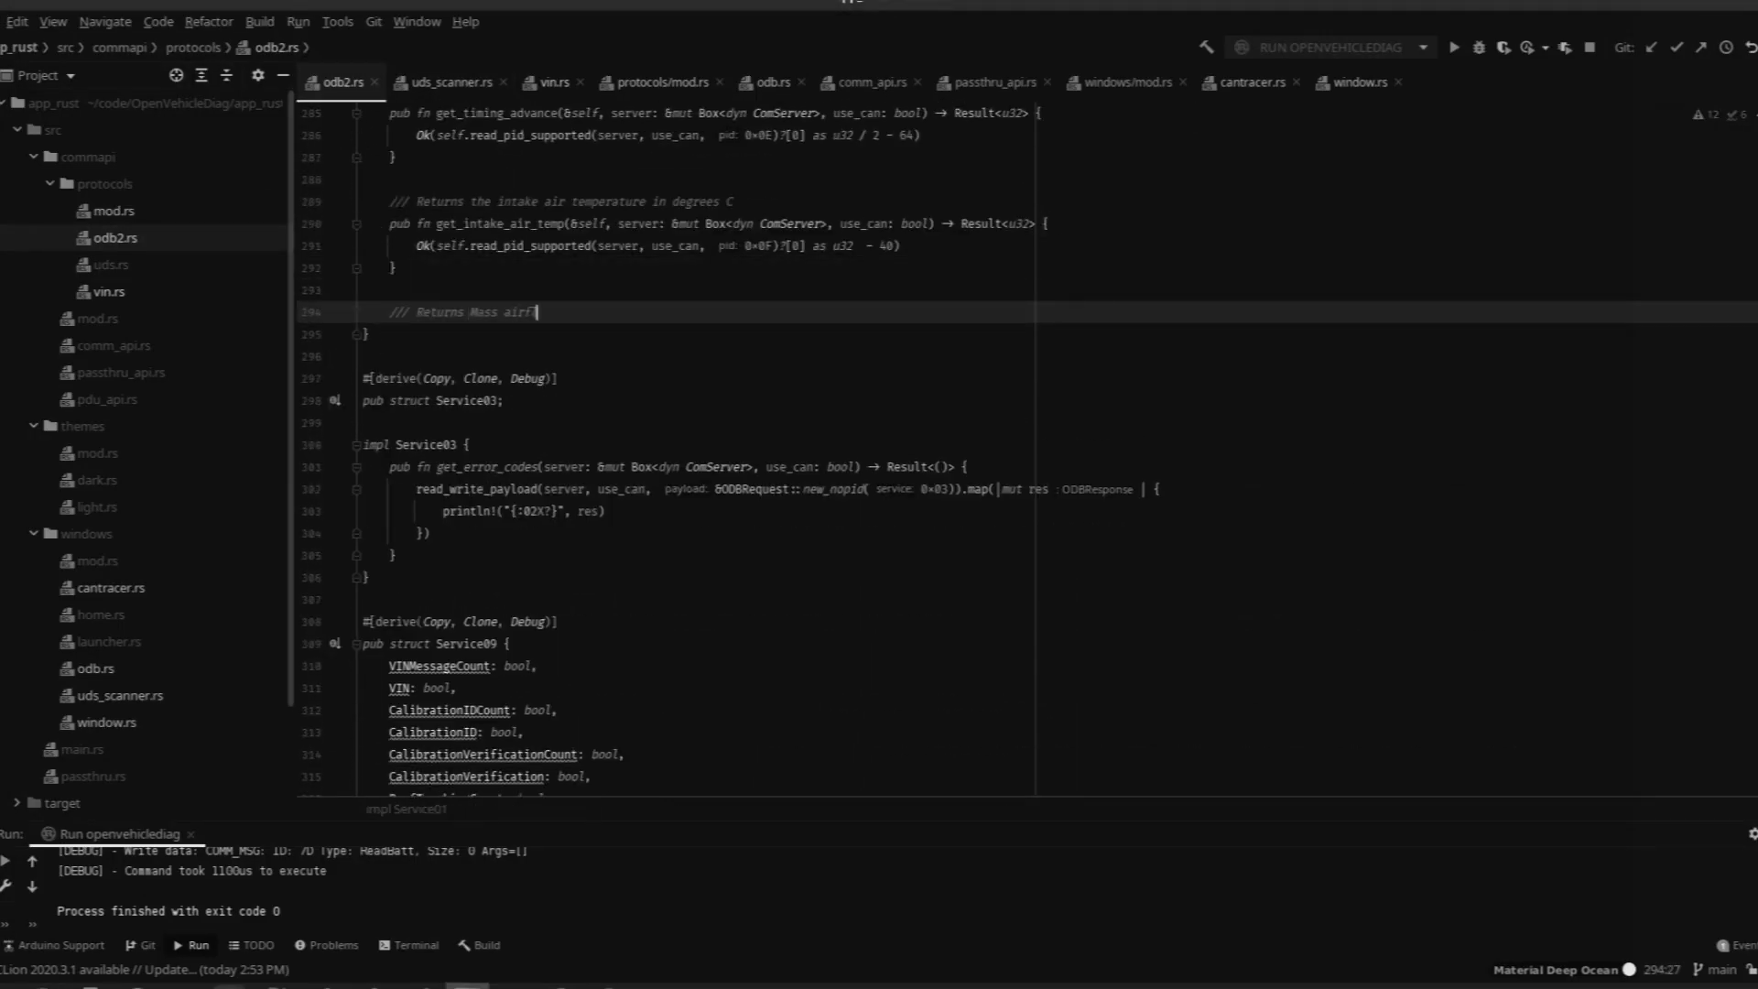
Add get_maf_rate, which reads PID 0x10 into a and b and returns (256*a + b) / 100.
{"action": "key", "text": "Return"}
{"action": "type", "text": "pub fn get_maf_rate(&self, server: &mut Box<dyn ComServer>, use_can: bool) -> Result<u32> {"}
{"action": "key", "text": "Return"}
{"action": "type", "text": "let (a, b) = Self::a_b(self.read_pid_supported(server, use_can, 0x10)?);"}
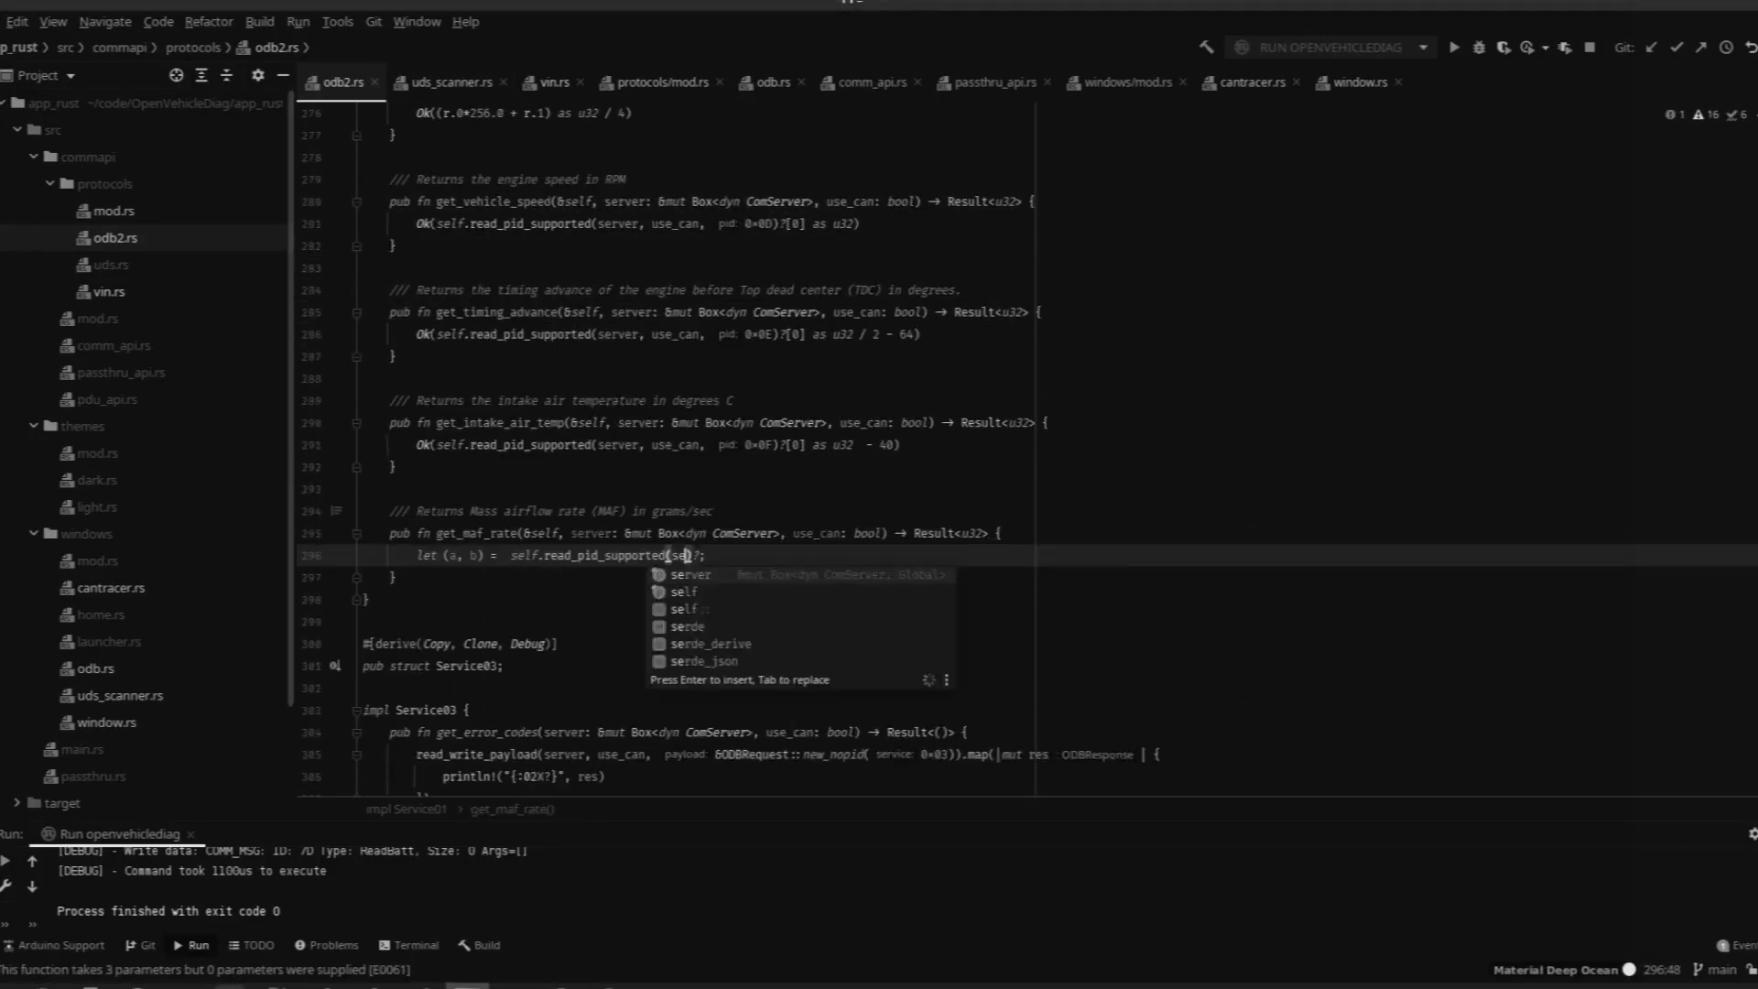
{"action": "key", "text": "Return"}
{"action": "type", "text": "Ok((256*a + b) / 100)"}
Add a documented get_throttle_pos function returning the first byte of PID 0x11 as f32 scaled by 100.0/255.0 as u32.
{"action": "key", "text": "Down"}
{"action": "key", "text": "End"}
{"action": "key", "text": "Return"}
{"action": "key", "text": "Return"}
{"action": "type", "text": "/// Returns throttle position in %"}
{"action": "key", "text": "Return"}
{"action": "type", "text": "pub fn get_throttle_pos(&self, server: &mut Box<dyn ComServer>, use_can: bool) -> Result<u32> {"}
{"action": "key", "text": "Return"}
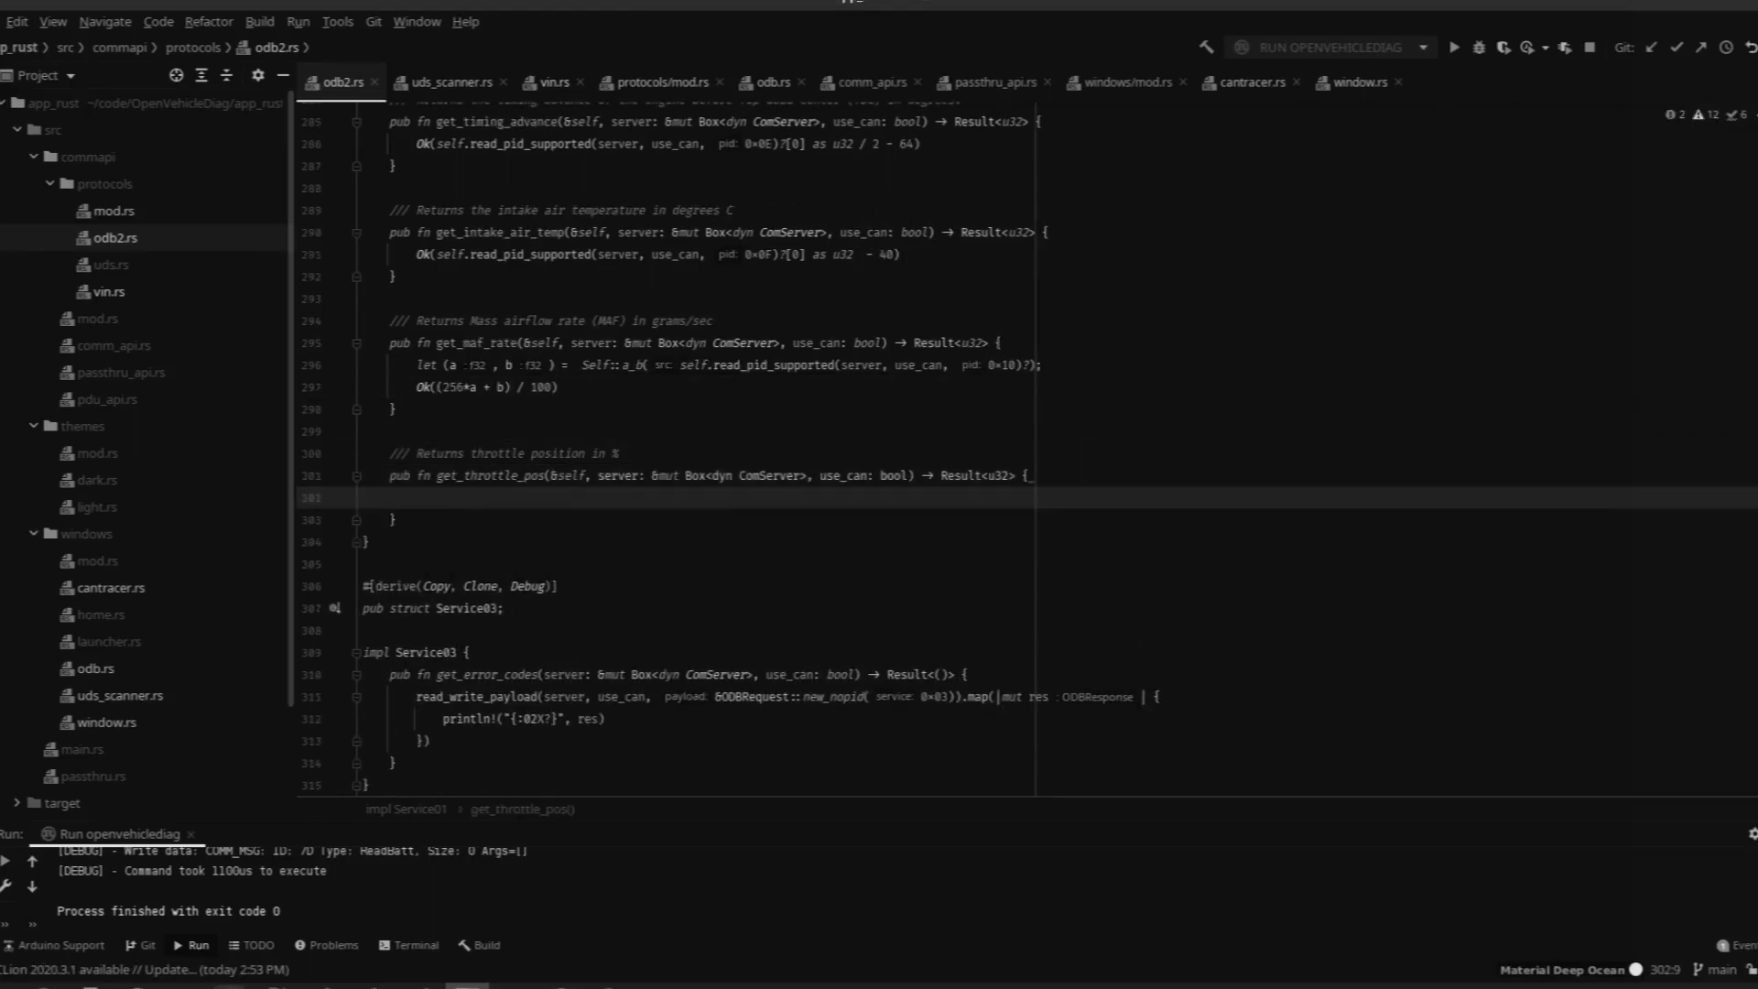
{"action": "type", "text": "Ok((self.read_pid_supported(server, use_can, 0x11)?[0] as f32 * 100.0/255.0) as u32)"}
Add a documented get_secondary_air_status function that matches on the first byte of PID 0x12.
{"action": "key", "text": "Down"}
{"action": "key", "text": "End"}
{"action": "key", "text": "Return"}
{"action": "key", "text": "Return"}
{"action": "type", "text": "/// Returns Commanded secondary air status"}
{"action": "key", "text": "Return"}
{"action": "type", "text": "pub fn get_secondary_air_status(&self, server: &mut Box<dyn ComServer>, use_can: bool) -> Result<u32> {"}
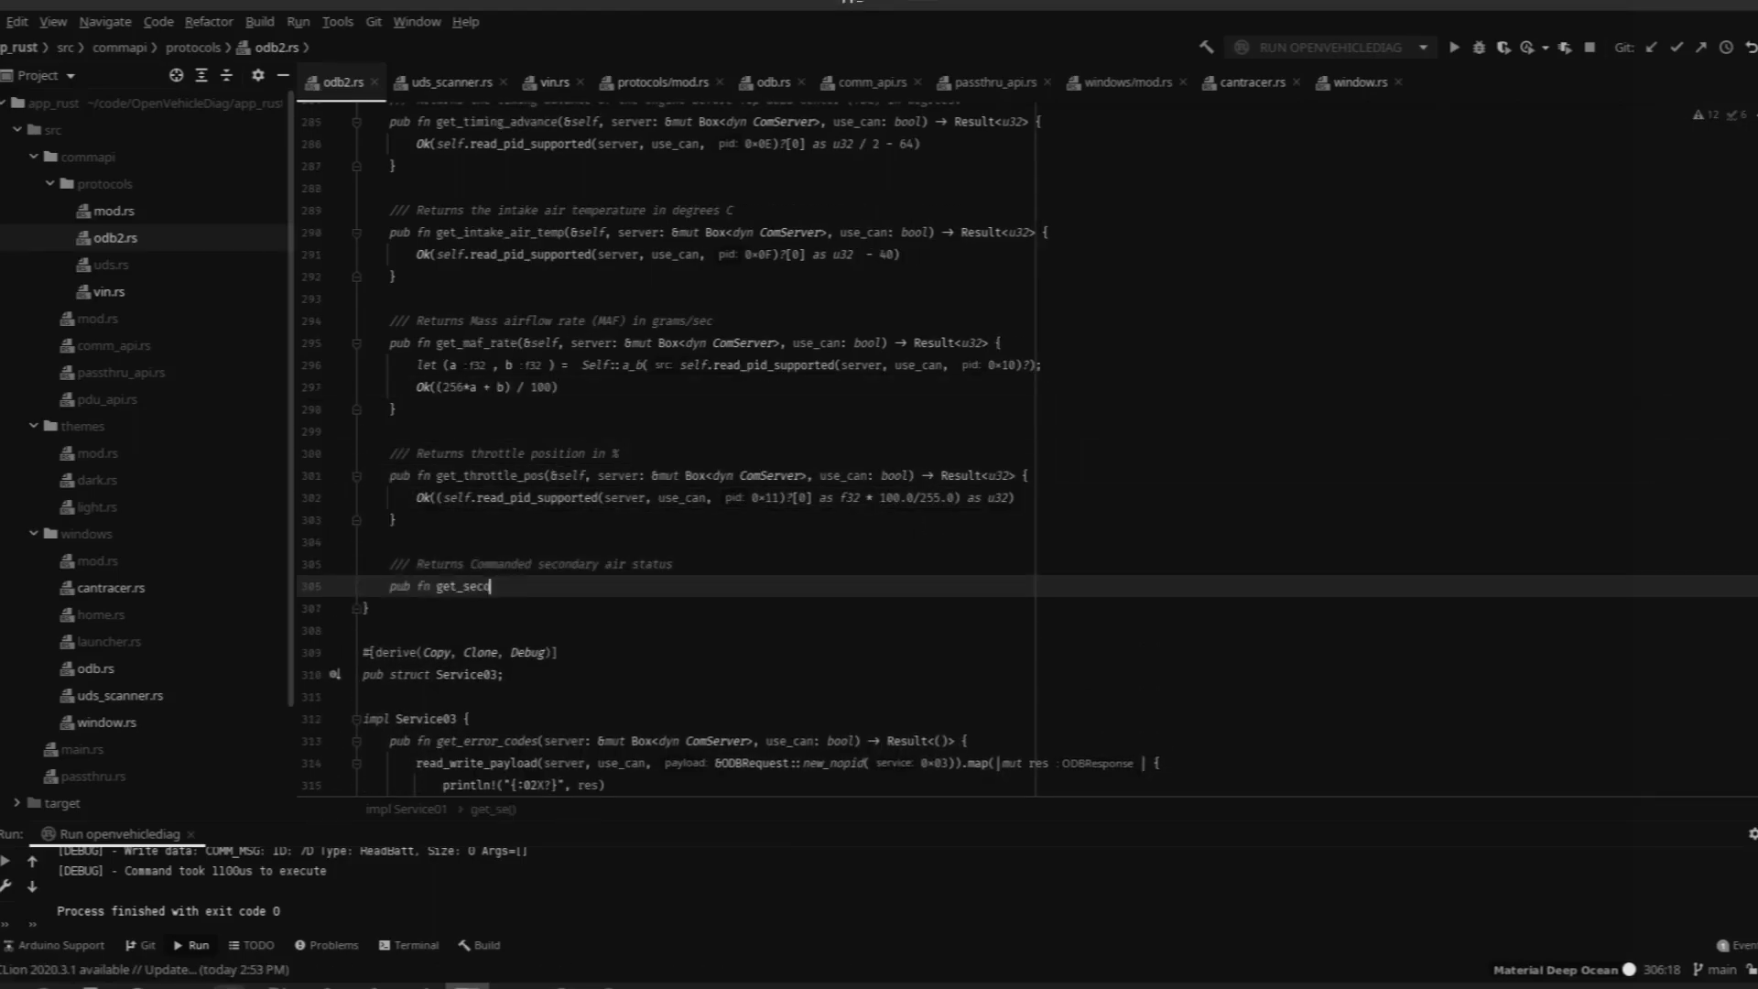
{"action": "key", "text": "Return"}
{"action": "type", "text": "match self.read_pid_supported(server, use_can, 0x12)?[0] {"}
{"action": "key", "text": "Return"}
Define a SecondaryAirStatus enum with UpStream, Downstream, Outside and PumpControlled, and map bytes 0x01, 0x02, 0x04 and 0x08 to them in the match.
{"action": "key", "text": "Down"}
{"action": "key", "text": "Down"}
{"action": "key", "text": "Down"}
{"action": "key", "text": "End"}
{"action": "key", "text": "Return"}
{"action": "key", "text": "Return"}
{"action": "type", "text": "pub enum SecondaryAirStatus {"}
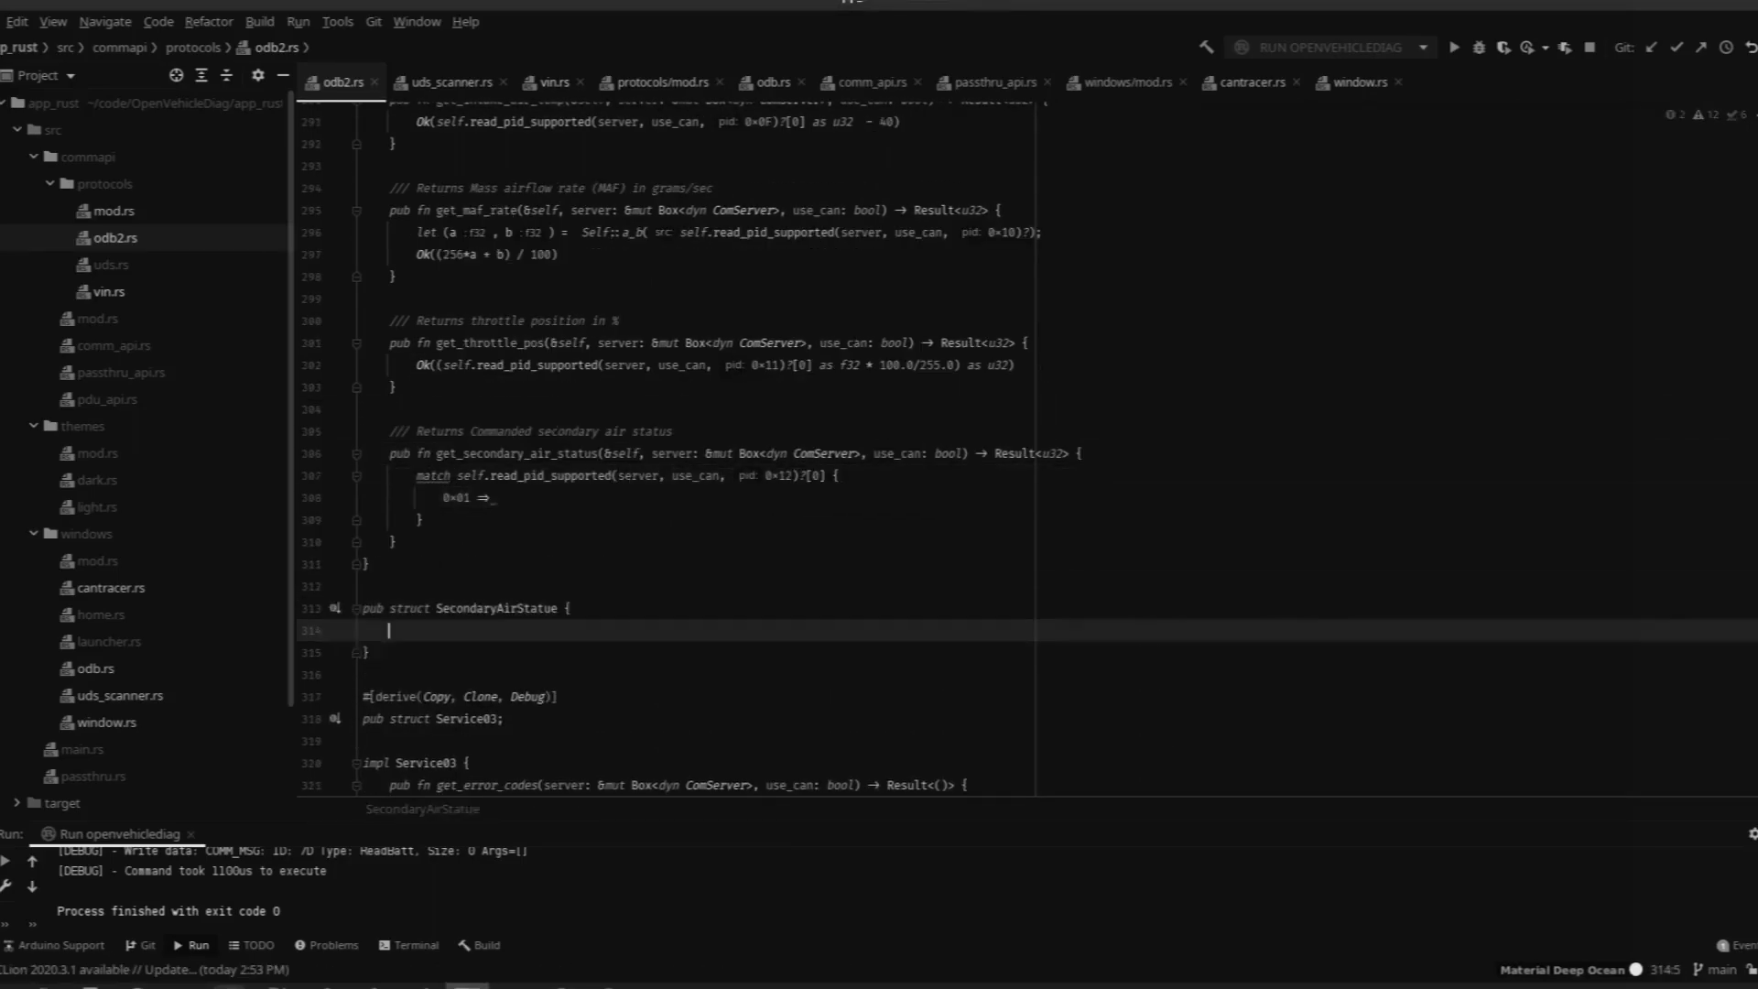
{"action": "key", "text": "Return"}
{"action": "type", "text": "UpStream, Downstream, Outside, PumpControlled"}
{"action": "left_click", "coordinate": [510, 491]}
{"action": "type", "text": "0x01 => Ok(SecondaryAirStatus::UpStream), 0x02 => Ok(SecondaryAirStatus::Downstream), 0x04 => Ok(SecondaryAirStatus::Outside"}
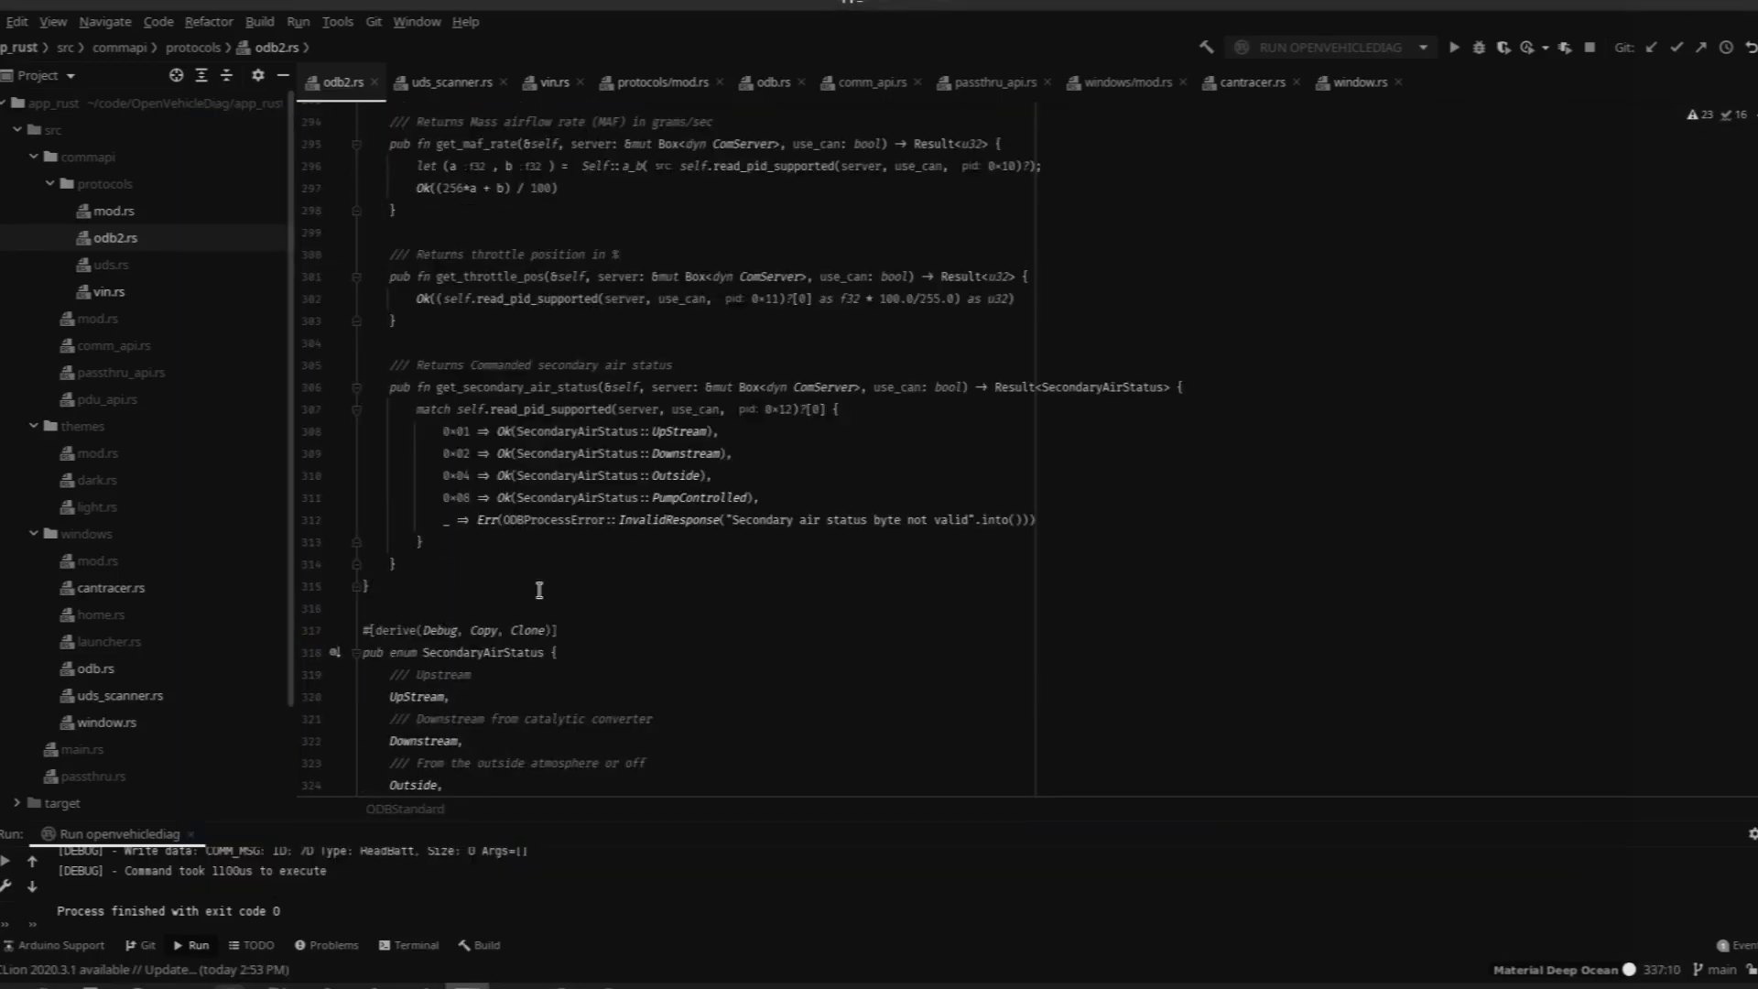
Add get_odb_std returning Result<Vec<ODBStandard>>, matching on PID 0x12 and mapping codes 0x01 to 0x16 to their ODBStandard variants.
{"action": "type", "text": "std(&self, server: &mut Box<dyn ComServer>, use_can: bool) -> Result<ODBStandard> { match self.read_pid_supported(server, use_can, 0x12)?[0] { 0x01 => Ok(ODBStandard::CARB), 0x02 => Ok(ODBStandard::EPA), 0x03 => Ok(ODBStandard::ODB1)"}
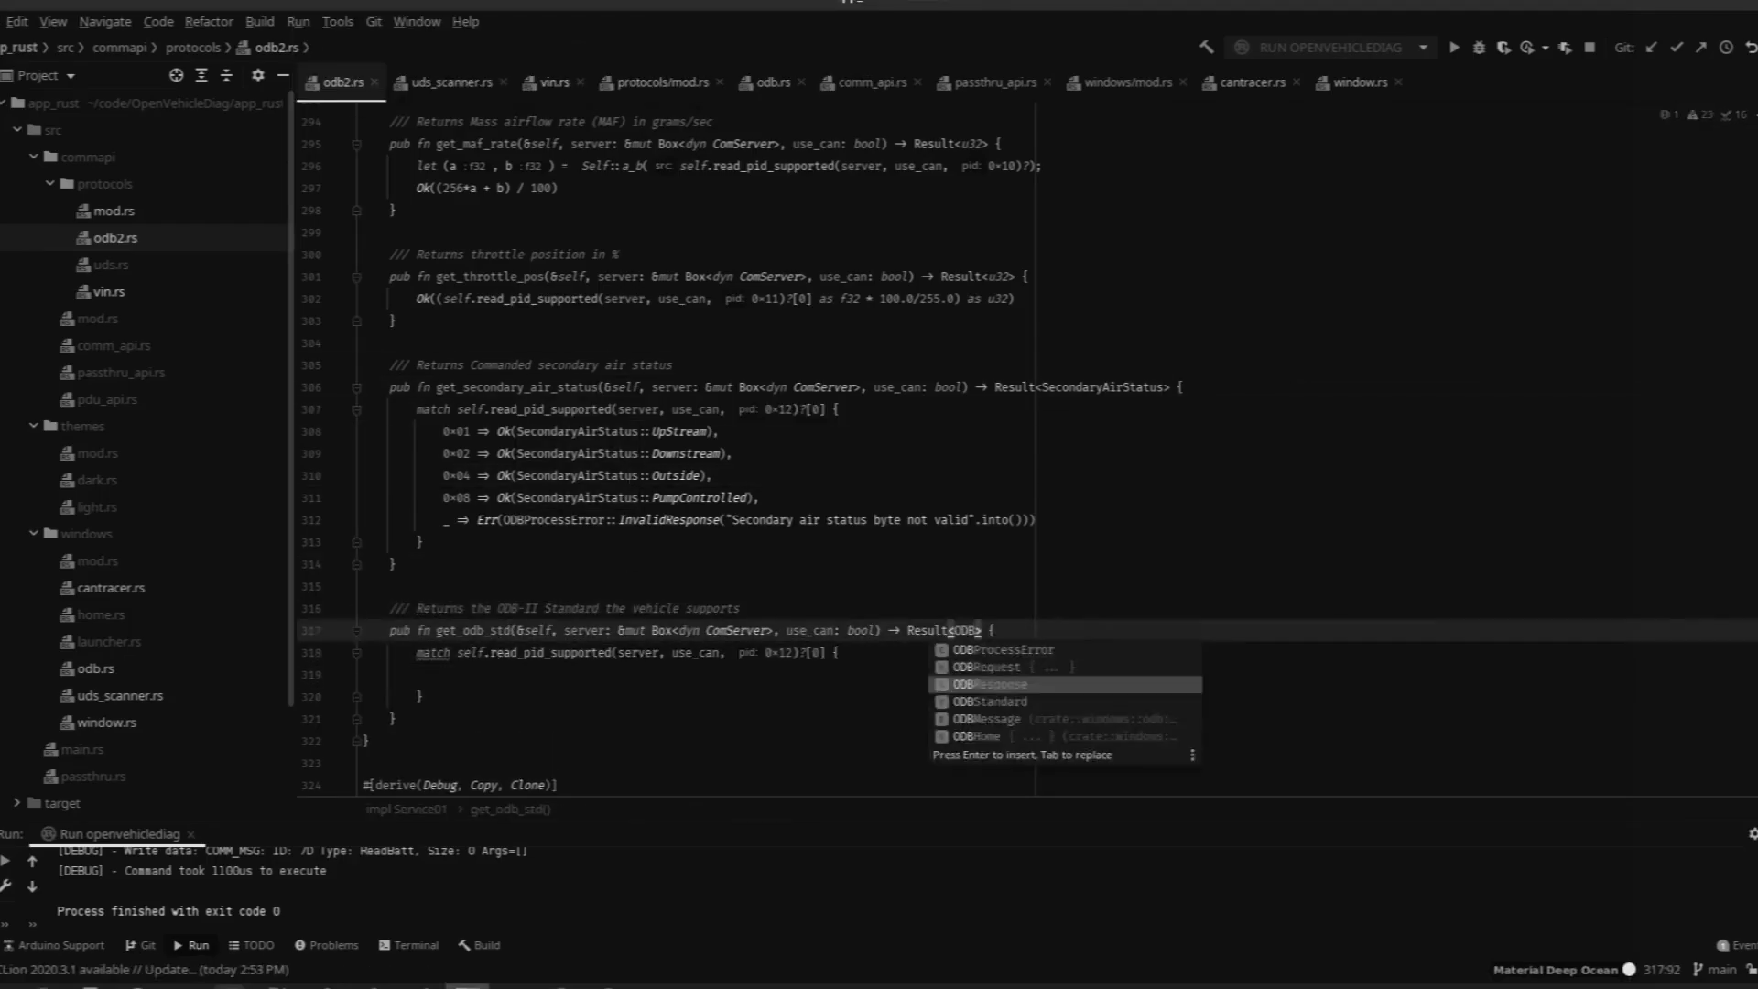
{"action": "type", "text": "Vec<"}
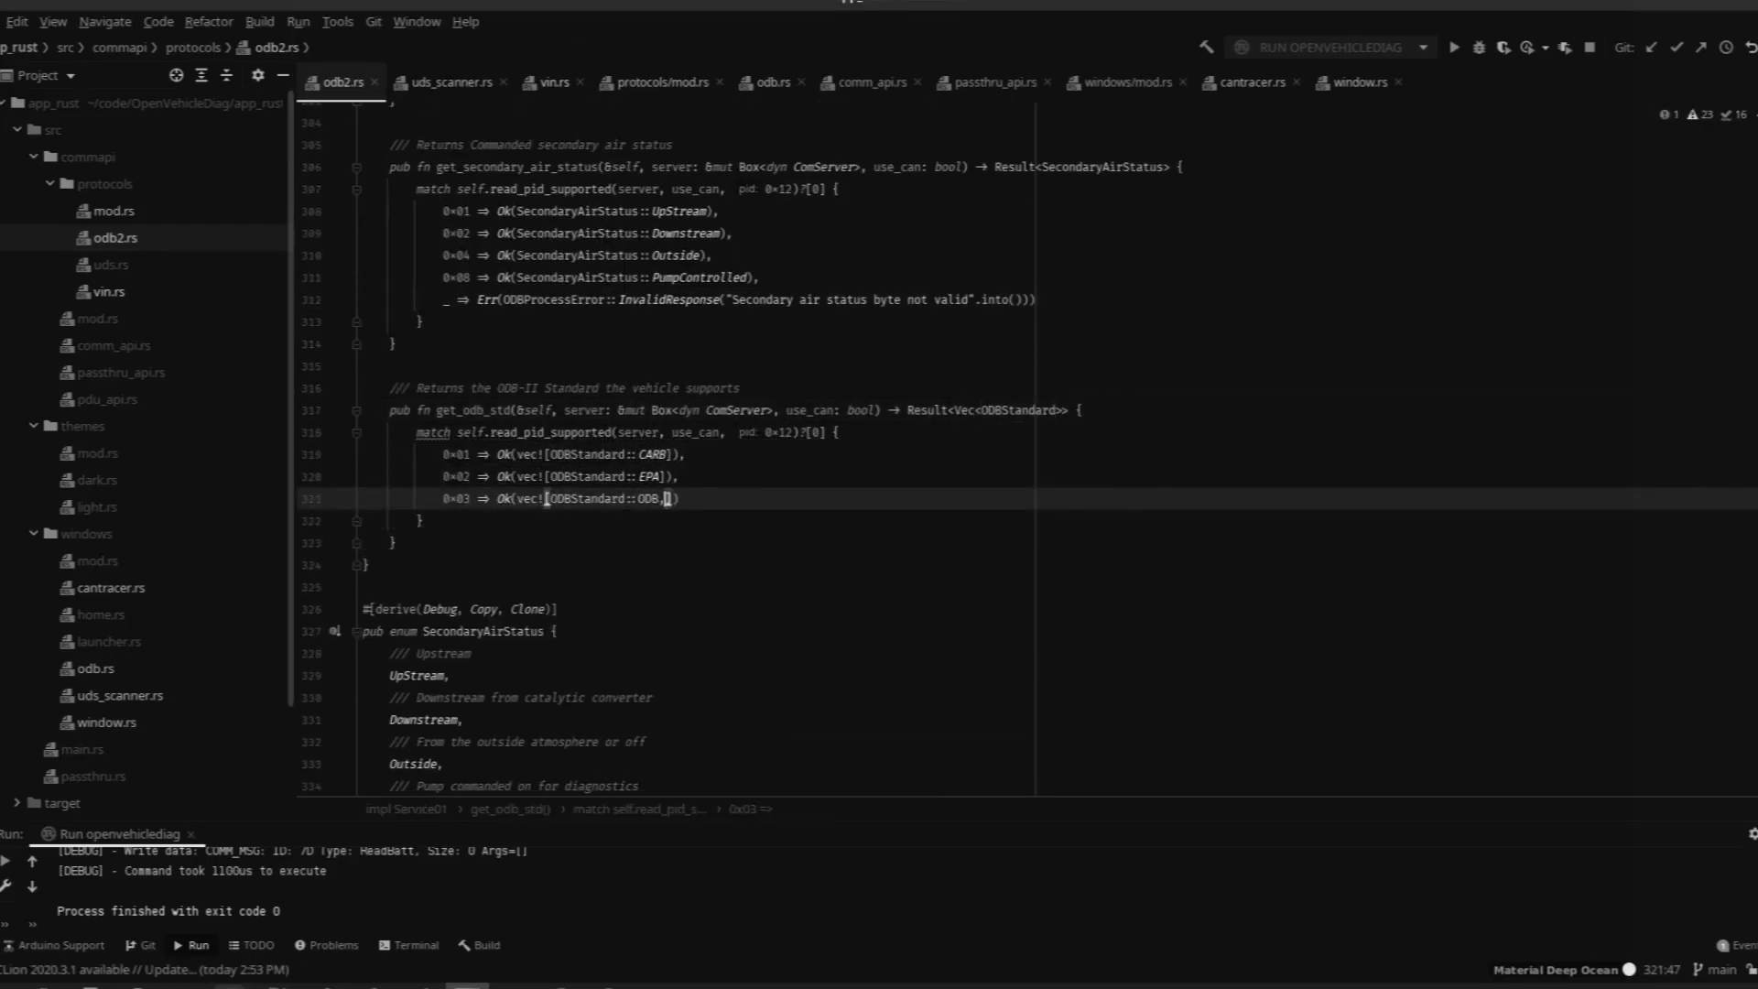
{"action": "type", "text": ", ODBStandard::ODB2 0x04 => Ok(vec![ODBStandard::ODB1]), 0x05 => Ok(vec![ODBStandard::NA]), 0x06 => Ok(vec![ODBStandard::EOBD]),"}
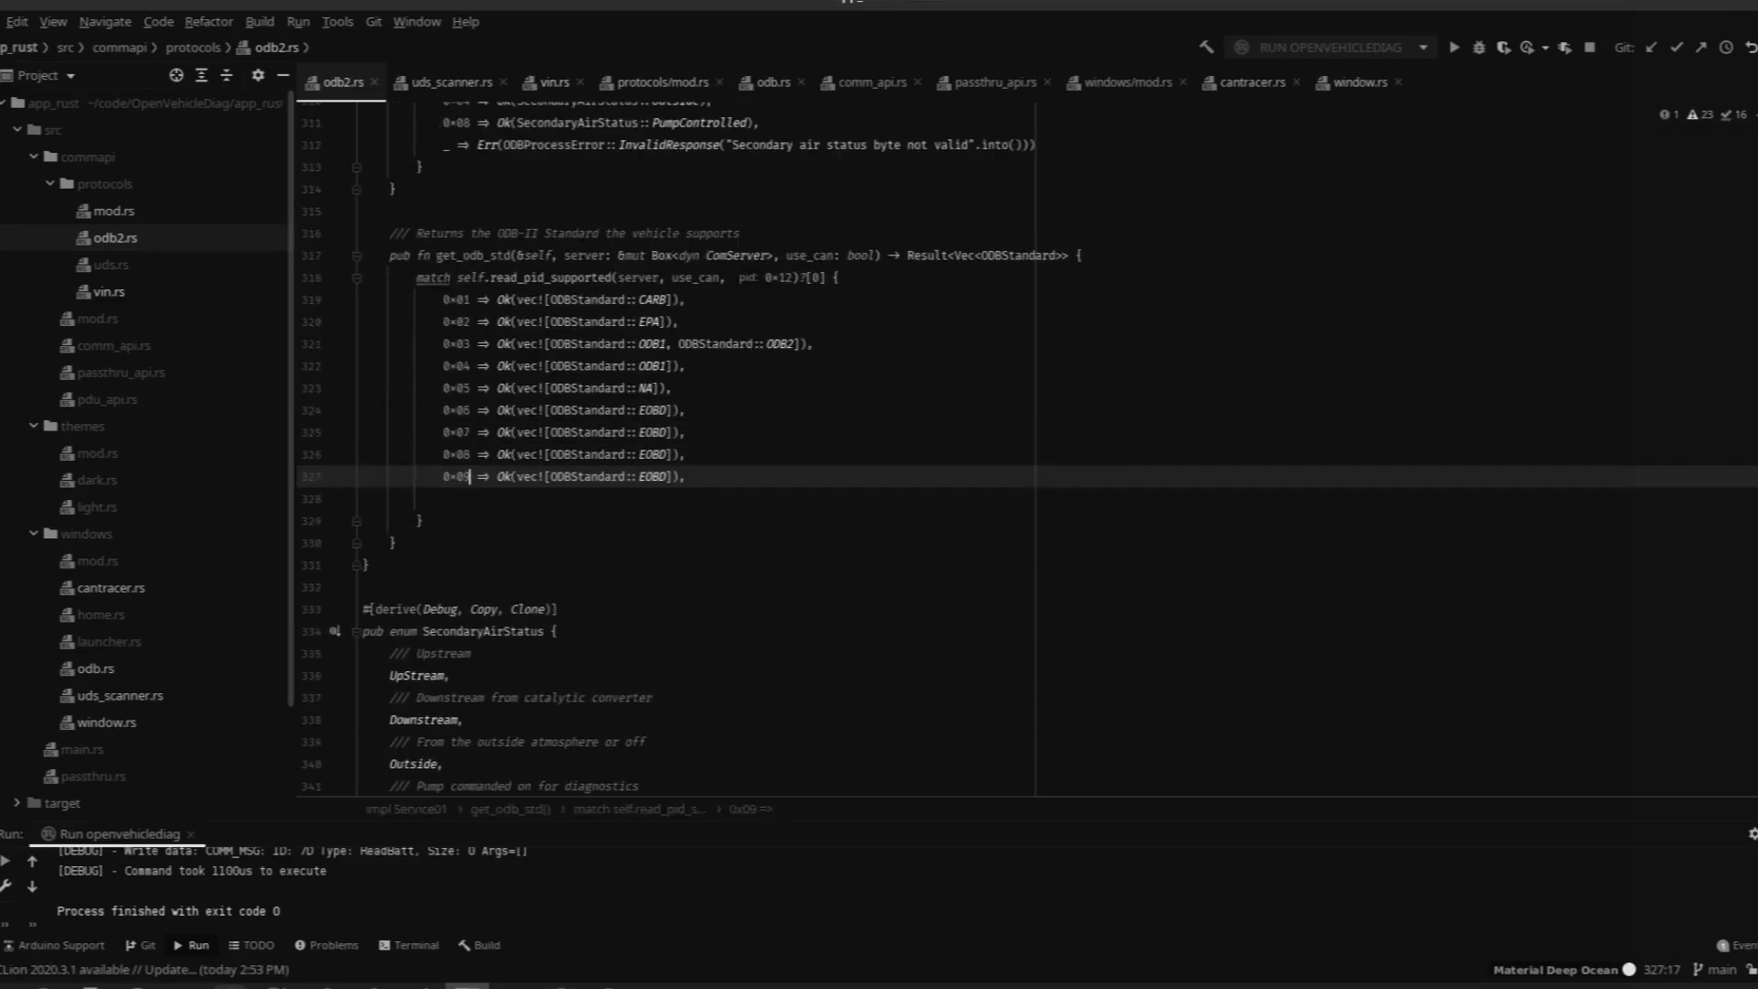
{"action": "type", "text": " 0x07 => Ok(vec![ODBStandard::EOBD, ODBStandard::ODB2]), 0x08 => Ok(vec![ODBStandard::EOBD, ODBStandard::ODB1]), 0x09 => Ok(vec![ODBStandard::EOBD, ODBStandard::ODB1, ODBStandard::ODB2]), 0x10 => Ok(vec![ODBStandard::JOBD]), 0x11 => Ok(vec![ODBStandard::JOBD, ODBStandard::ODB2]), 0x12 => Ok(vec![ODBStandard::JOBD, ODBStandard::EOBD]), 0x13 => Ok(vec![ODBStandard::JOBD, ODBStandard::EOBD, ODBStandard::ODB2]), 0x14 | 0x15 | 0x16 => Ok(vec![ODBStandard::Reserved]), "}
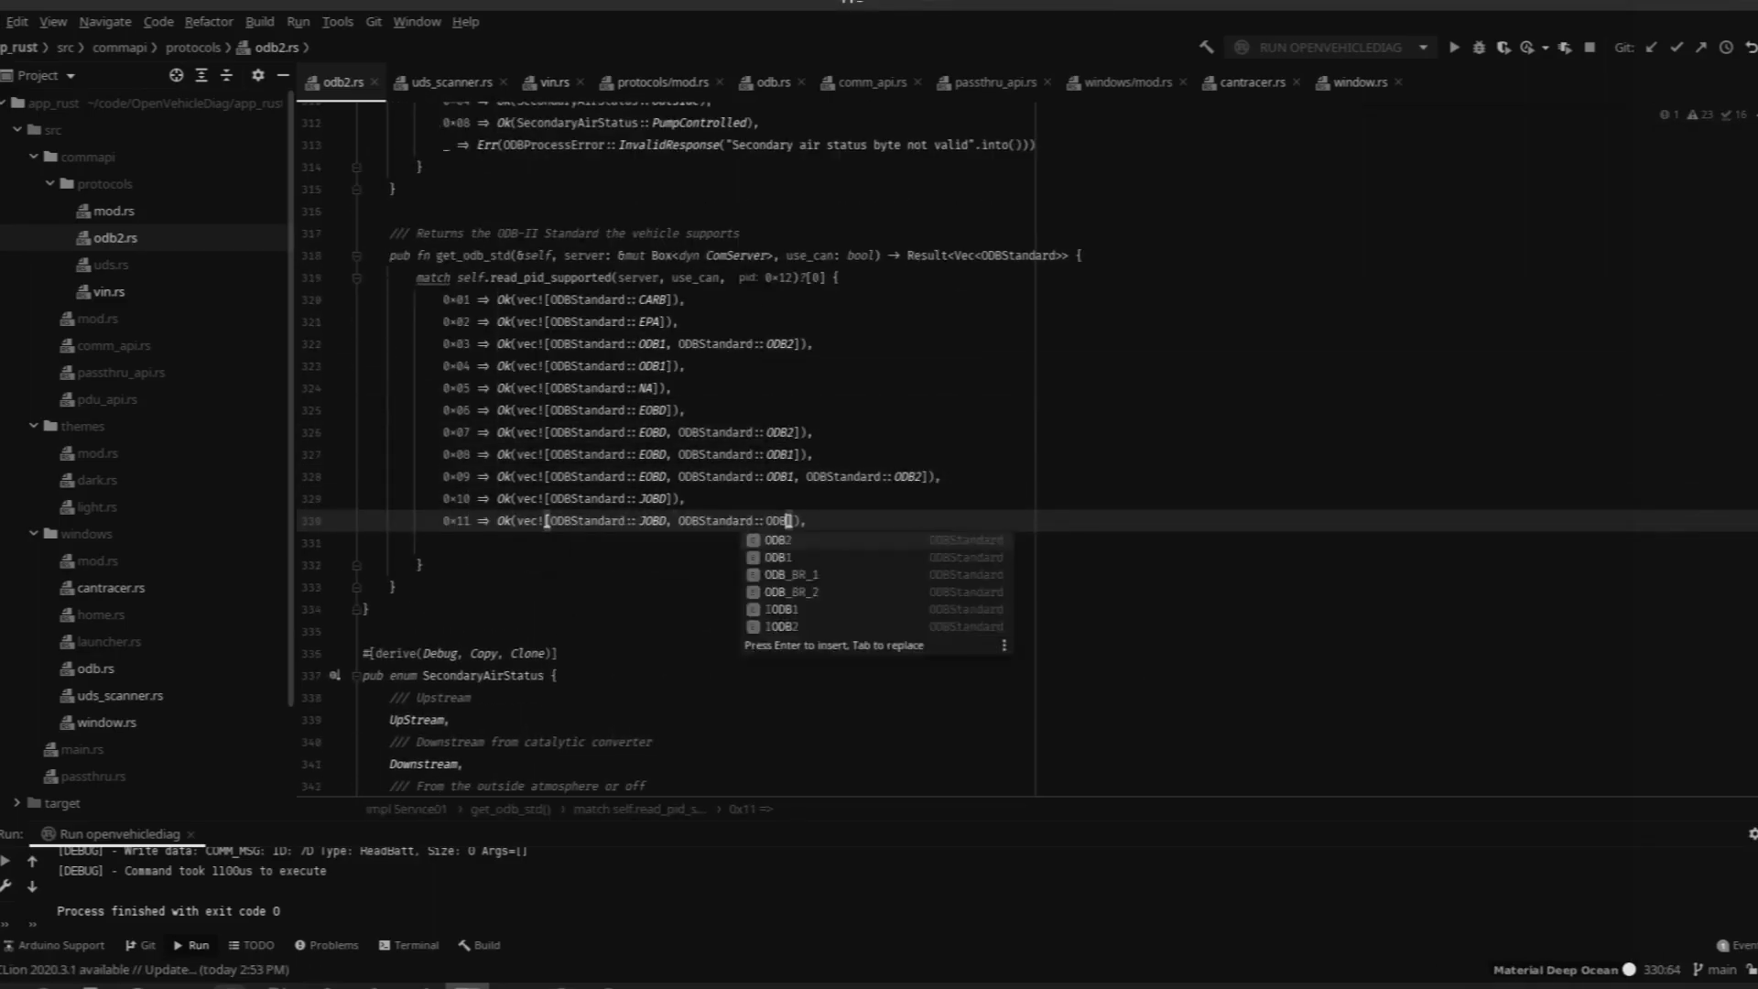
Complete the get_odb_std match with codes 17 to 33, 34..=250 as Reserved and an InvalidResponse fallback, writing the codes in decimal.
{"action": "type", "text": "0x17 => Ok(vec![ODBStandard::EMD]), 0x18 => Ok(vec![ODBStandard::EMD_Plus]), 0x19 => Ok(vec![ODBStandard::HD_OBD_C]), 0x20 => Ok(vec![ODBStandard::HD_OBD]), 0x21 => Ok(vec![ODBStandard::WWH_OBD]), 0x22 => Ok(vec![ODBStandard::Reserved]), 0x23 => Ok(vec![ODBStandard::"}
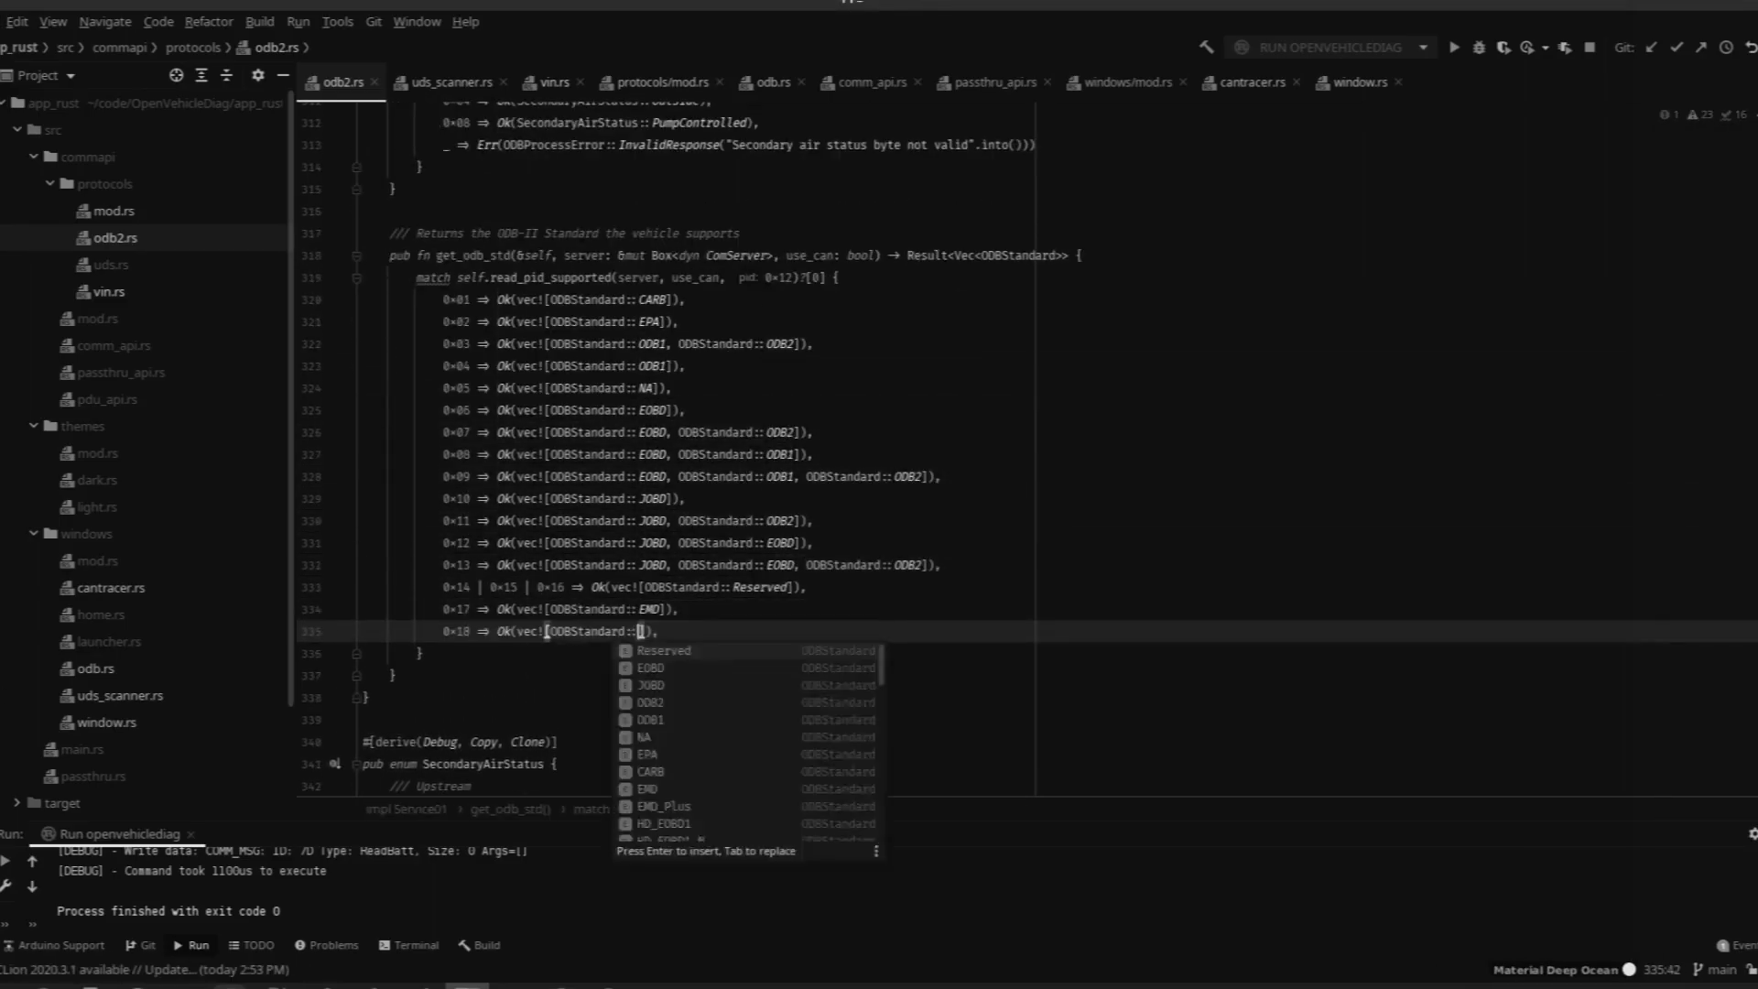
{"action": "type", "text": "HD_EOBD1]), 0x24 => Ok(vec![ODBStandard::HD_EOBD1_N]), 0x25 => Ok(vec![ODBStandard::HD_EOBD2]), 0x26 => Ok(vec![ODBStandard::HD_EOBD2_N]), 0x27 => Ok(vec![ODBStandard::Reserved]), 0x28 => Ok(vec![ODBStandard::ODB_BR_1]), 0x29 => Ok(vec![ODBStandard::ODB_BR_2]), 0x"}
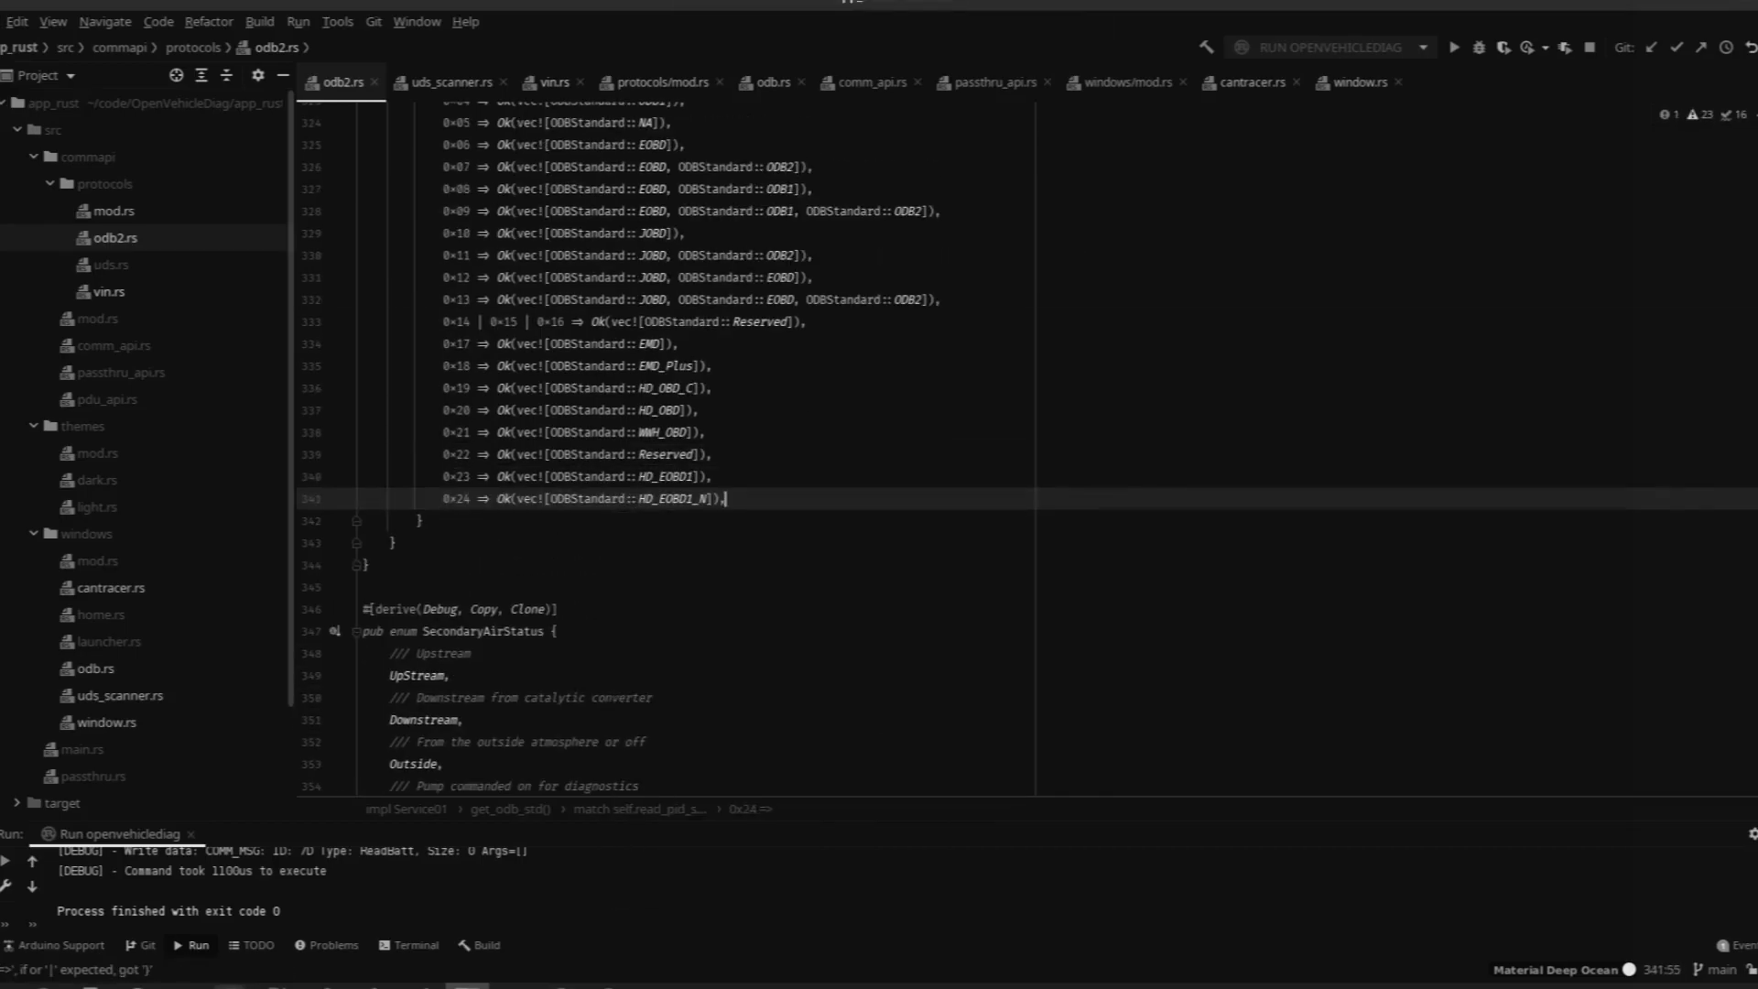
{"action": "type", "text": "30 => Ok(vec![ODBStandard::KOBD]), 0x31 => Ok(vec![ODBStandard::IODB1]), 0x32 => Ok(vec![ODBStandard::IODB2]), 0x33 => Ok(vec![ODBStandard::HD_EOBD_5]), 34..=250 => _ => Ok(vec![ODBS"}
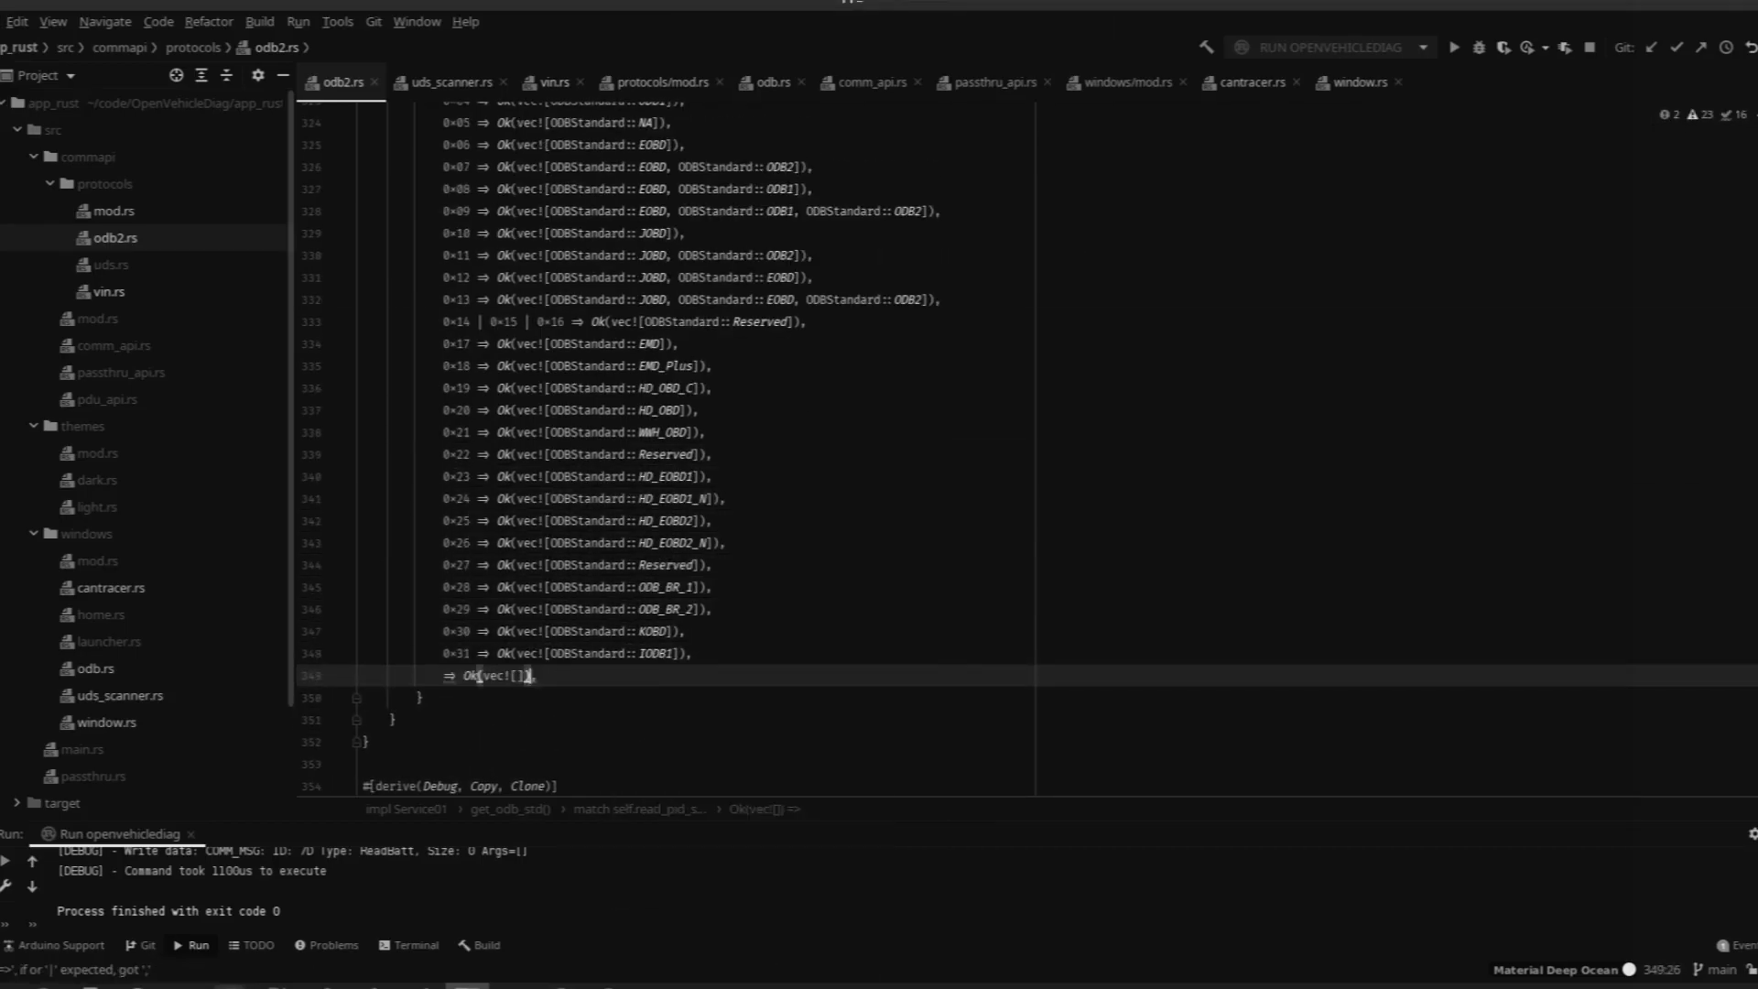
{"action": "type", "text": "tandard::Reserved"}
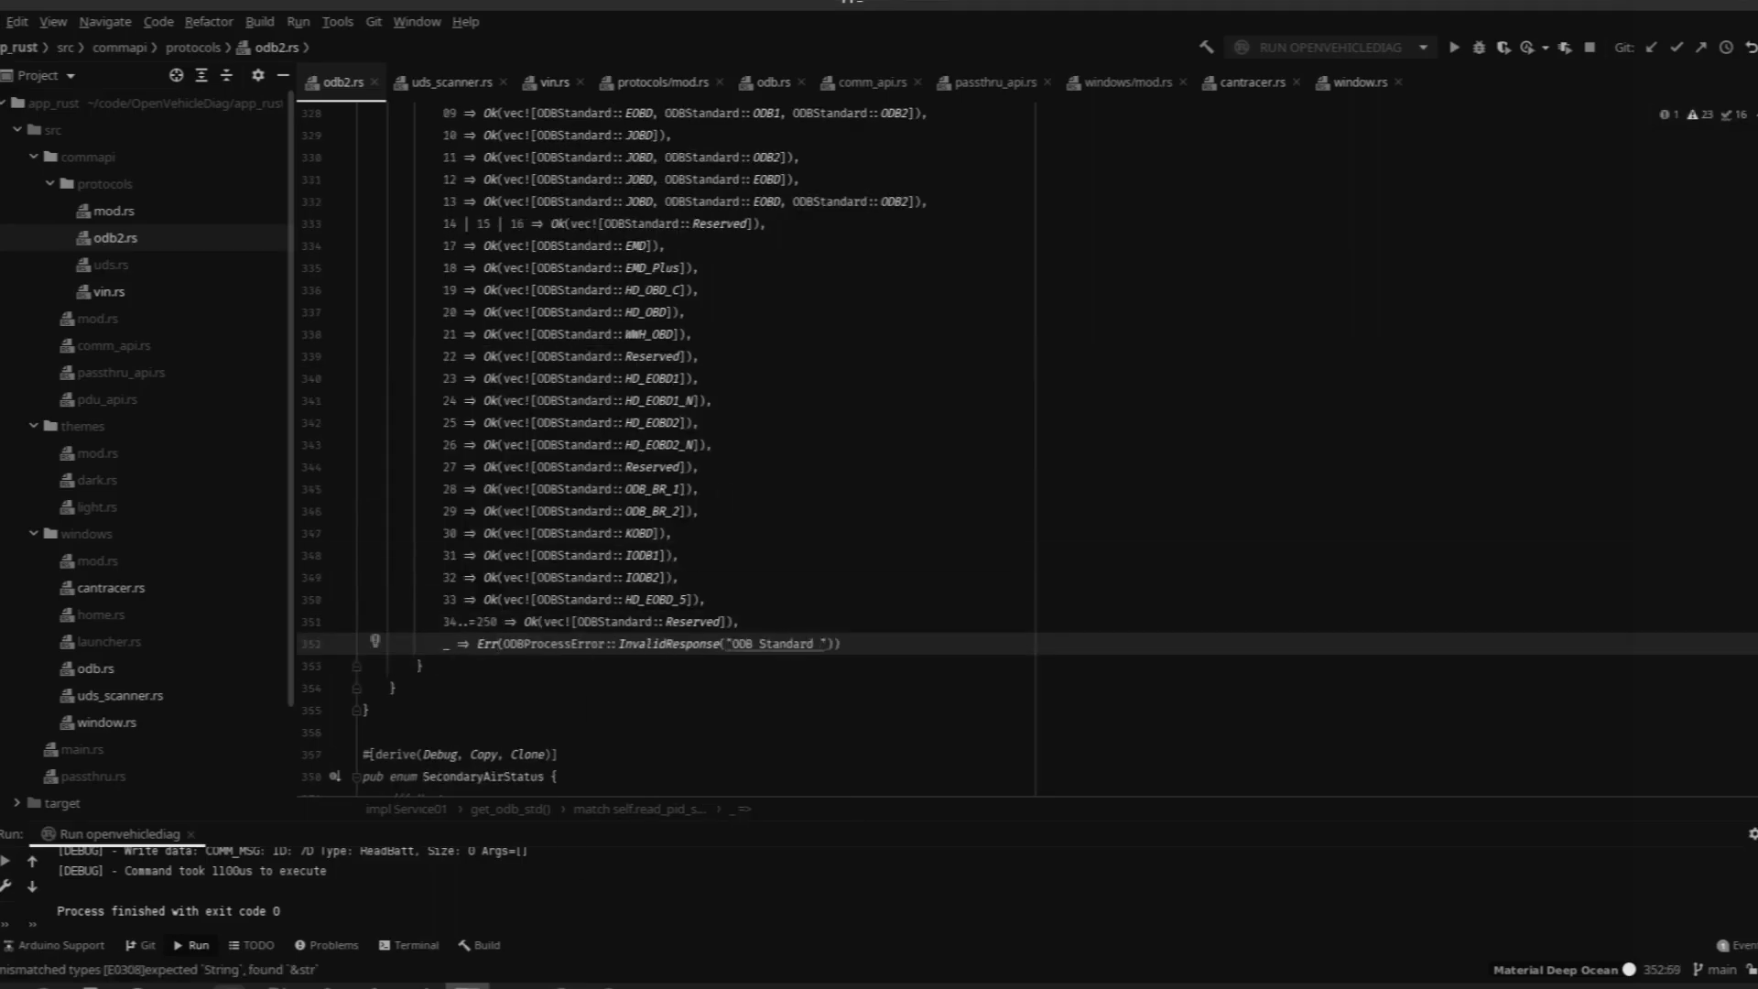
Define a public FuelType enum starting with the variants NA, Gasoline, Methanol, Ethanol, Diesel, LPG, CNG and Propane.
{"action": "left_click", "coordinate": [394, 491]}
{"action": "type", "text": "pub enum FuelType {     NA,     Gasoline,     Methanol,     Ethanol,     Diesel,     LPG,     CNG,     Propane,     Electric,     BifuelGasoline,     BifuelMethanol,     BifuelEthanol,     BifuelLPG,     BifuelCNG,     BifuelPropane,     BifuelElectricity,     BifuelElectricCombustion,     HybridGasoline,     HybridEthanol,     HybridDiesel,     HybridElectric,     HybridElectricCombustion,     HybridRegen,     Bifu"}
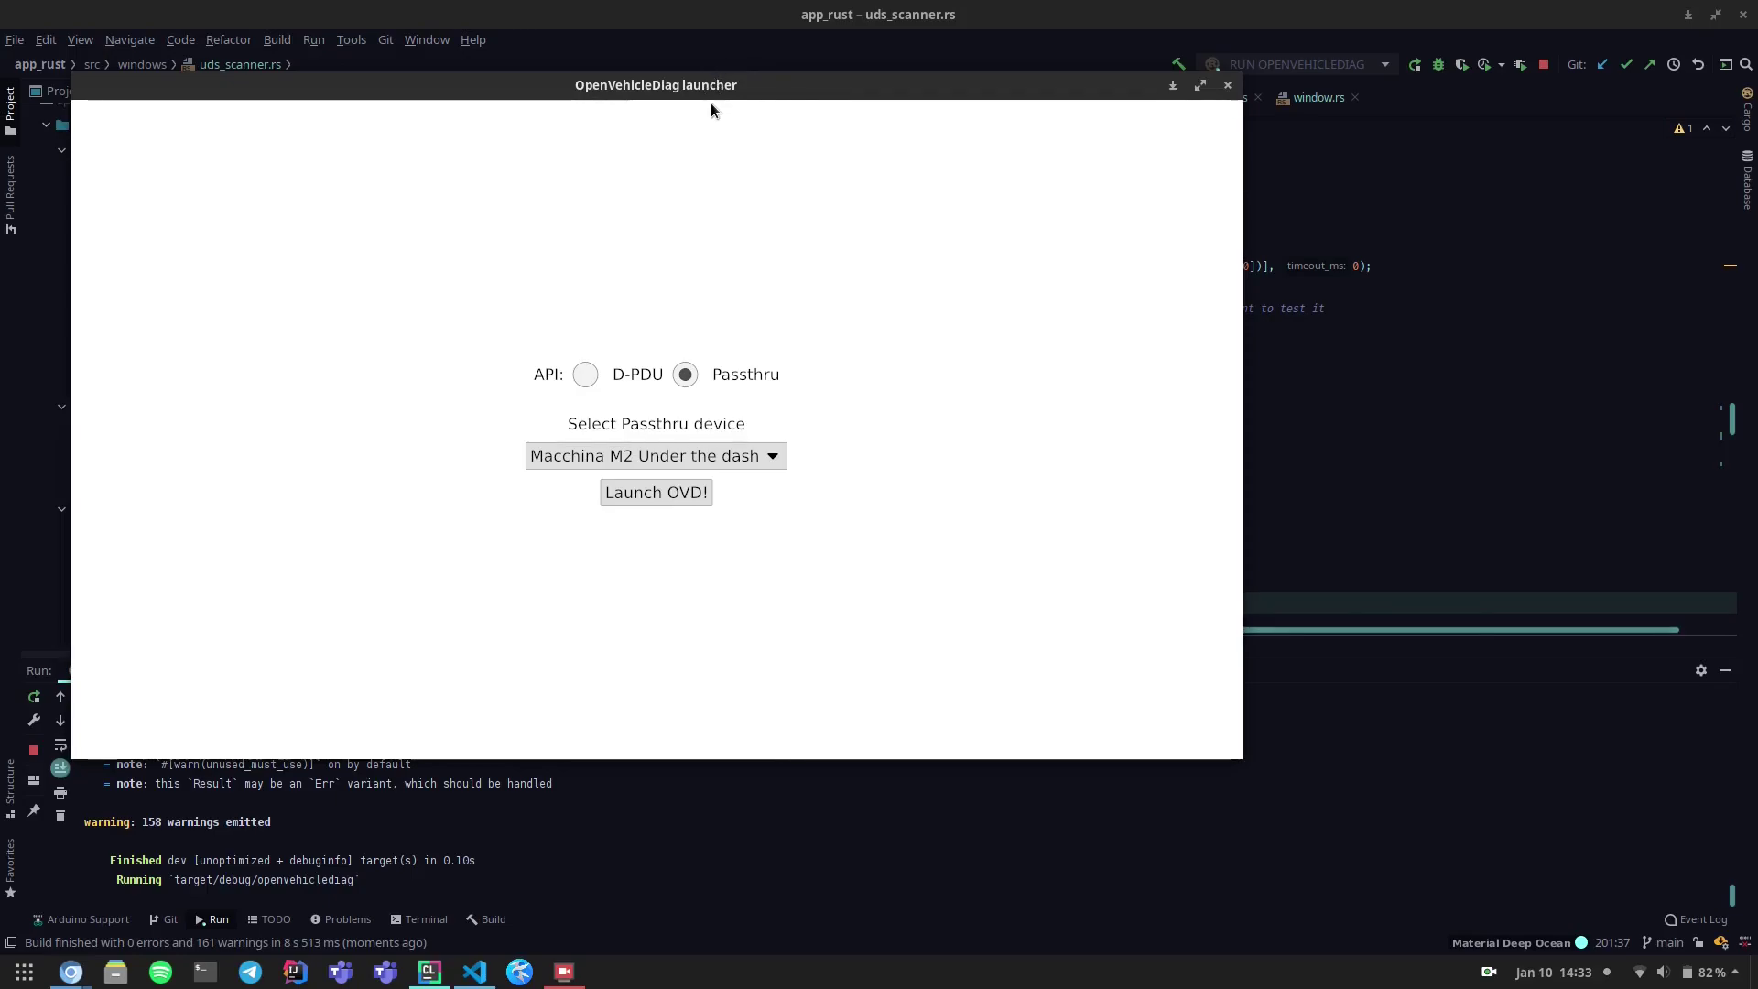
Reposition the OpenVehicleDiag launcher window and launch OVD with the Passthru device Macchina M2 Under the dash.
{"action": "right_click", "coordinate": [769, 97]}
{"action": "left_click", "coordinate": [801, 86]}
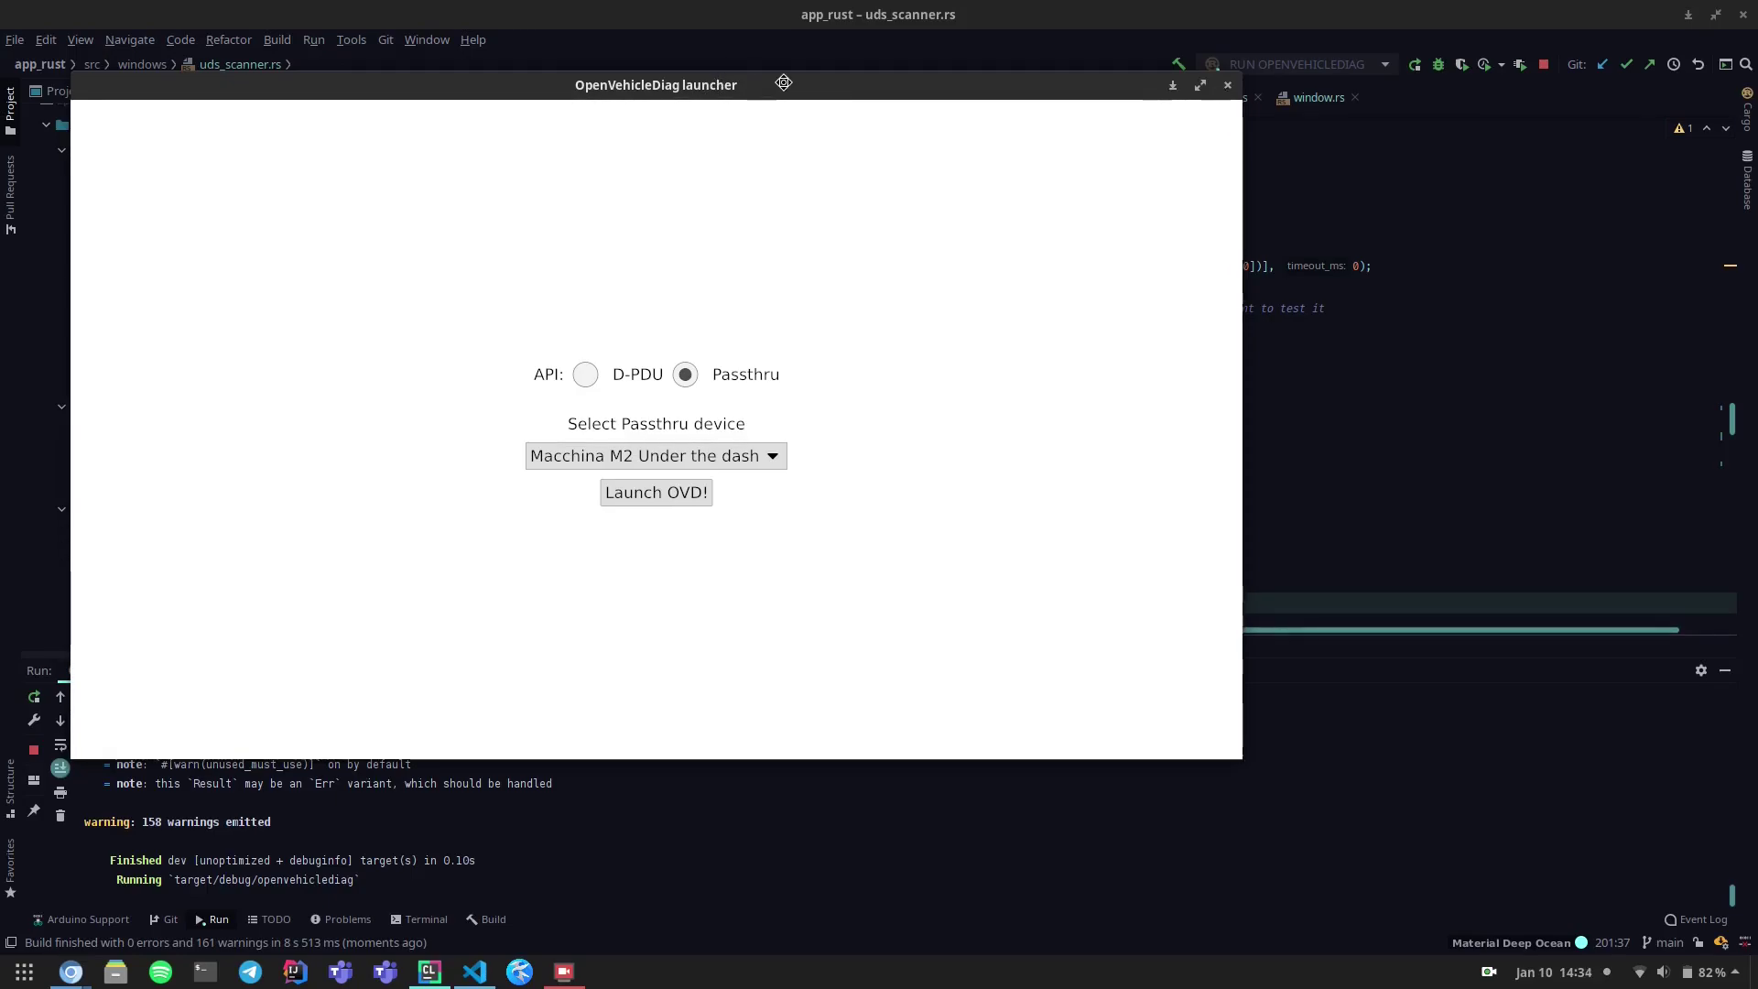
{"action": "left_click_drag", "start_coordinate": [800, 86], "coordinate": [970, 92]}
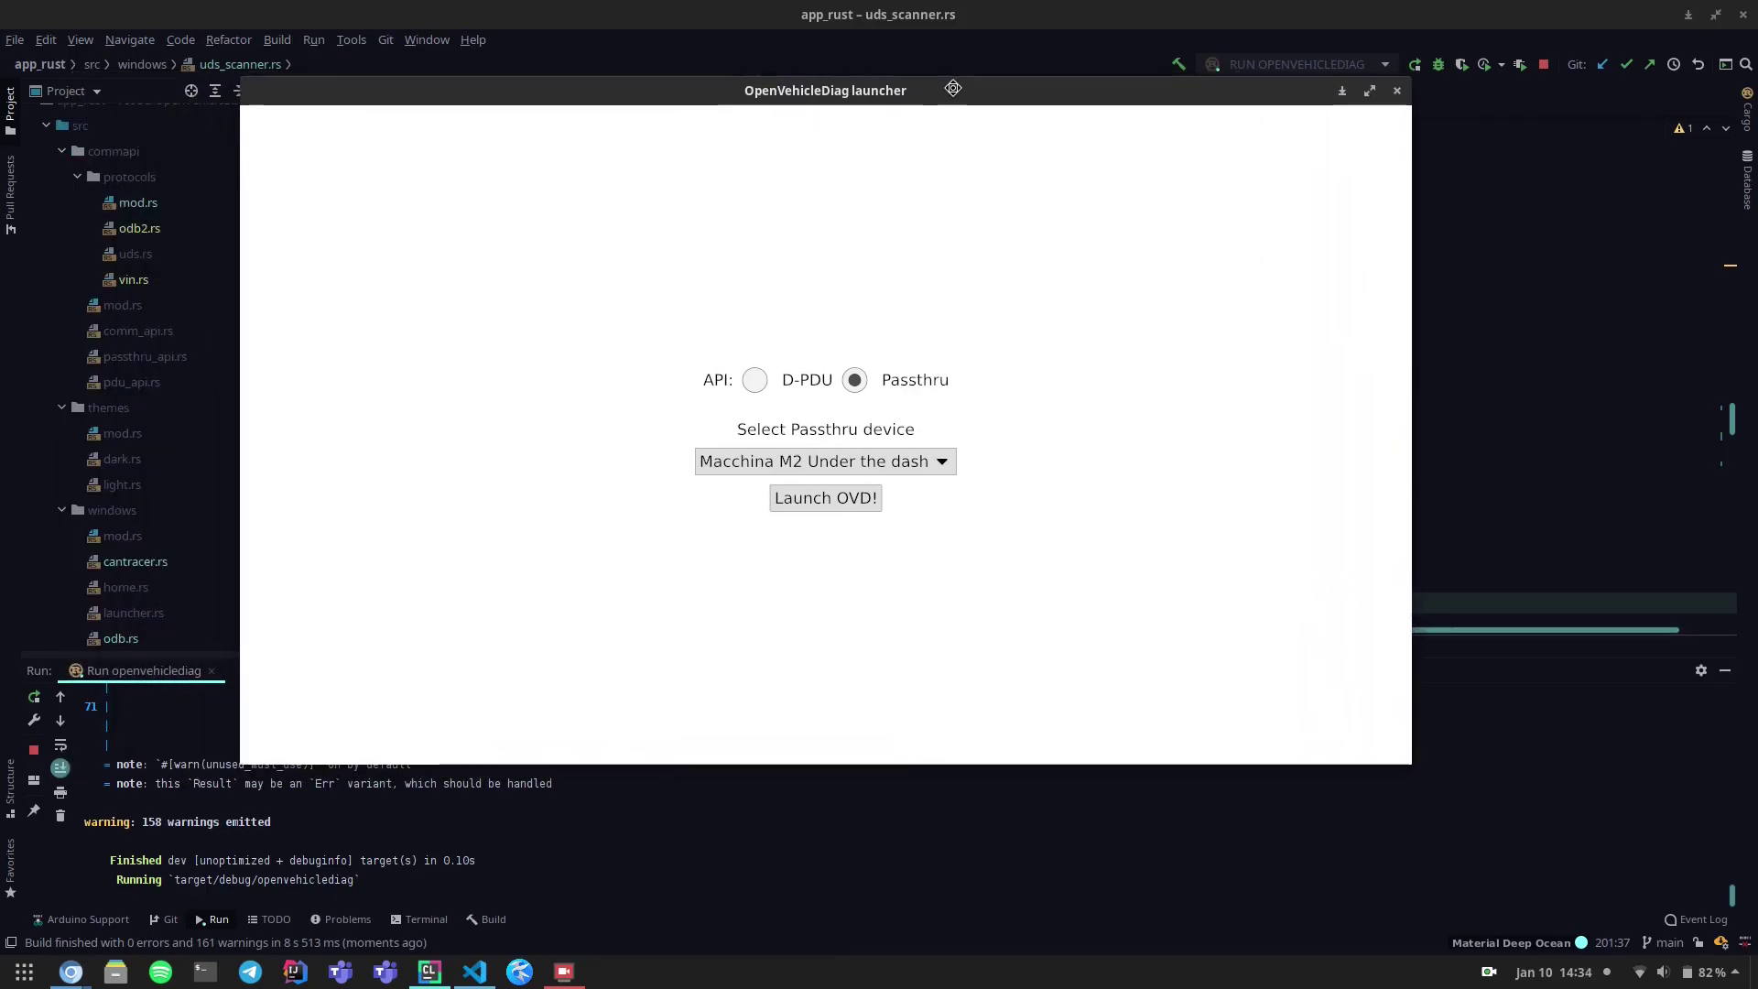
{"action": "left_click", "coordinate": [809, 499]}
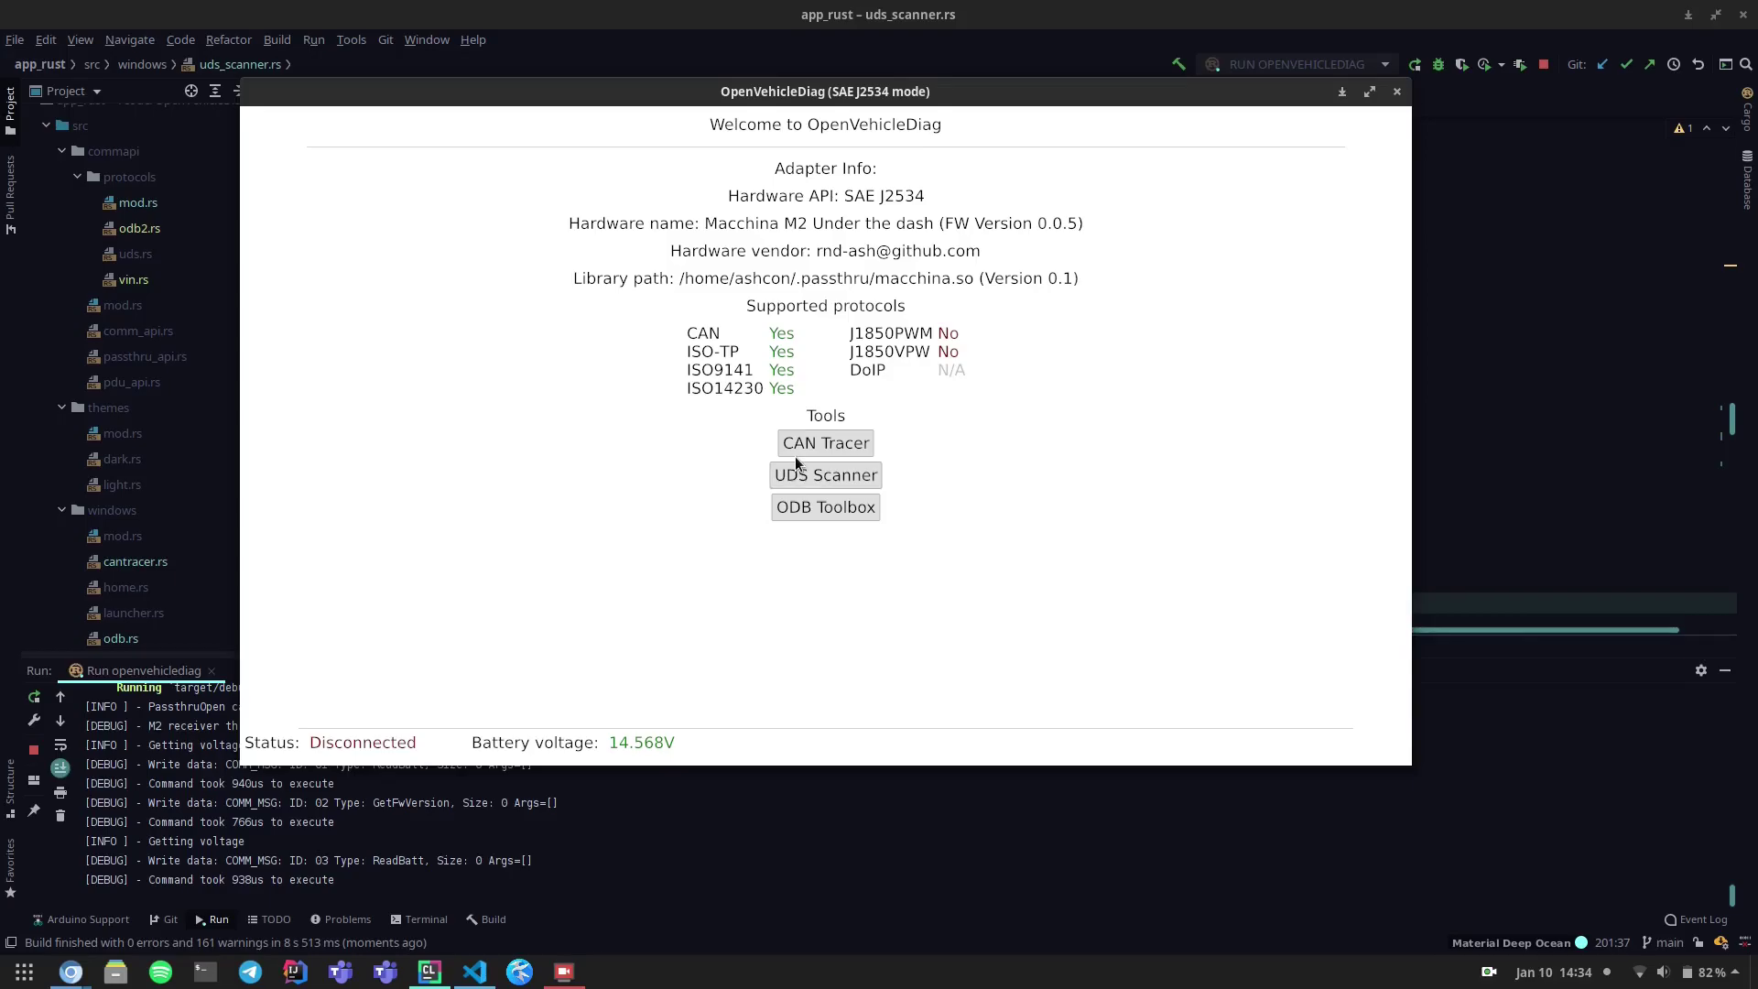
Trace the live CAN traffic with the CAN Tracer in hexadecimal and binary views, ending with a disconnect and return to the home page.
{"action": "left_click", "coordinate": [802, 452]}
{"action": "left_click", "coordinate": [308, 139]}
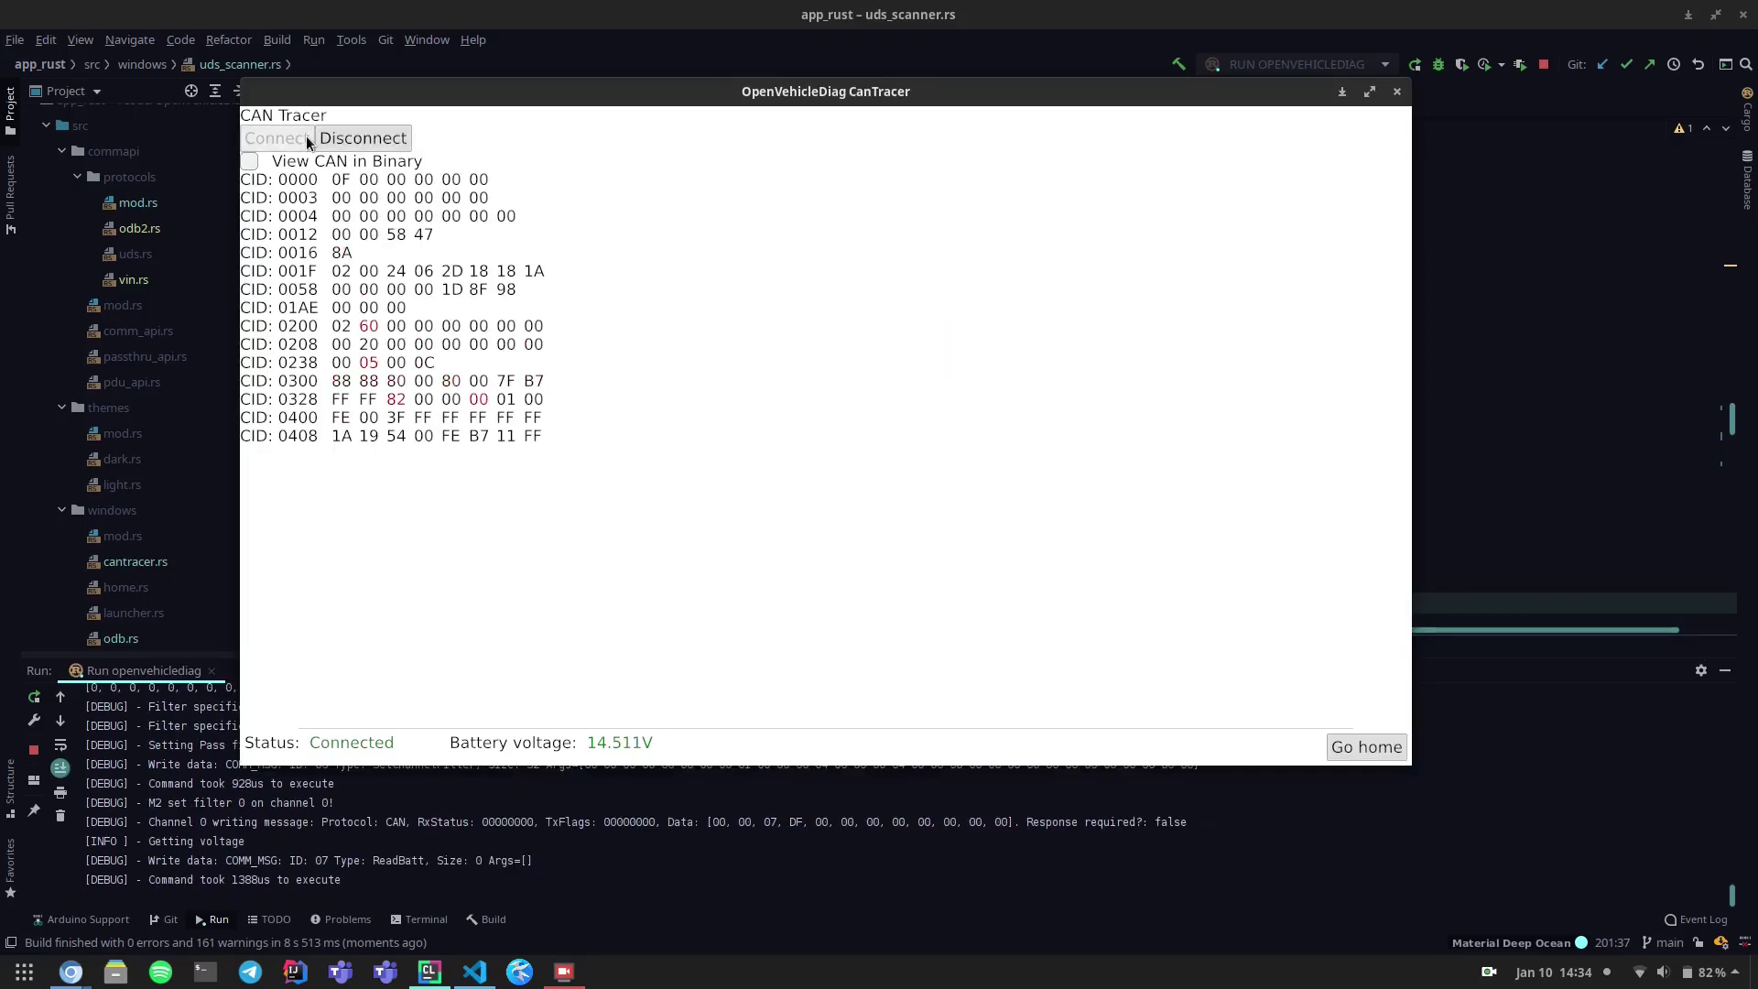
{"action": "left_click", "coordinate": [251, 162]}
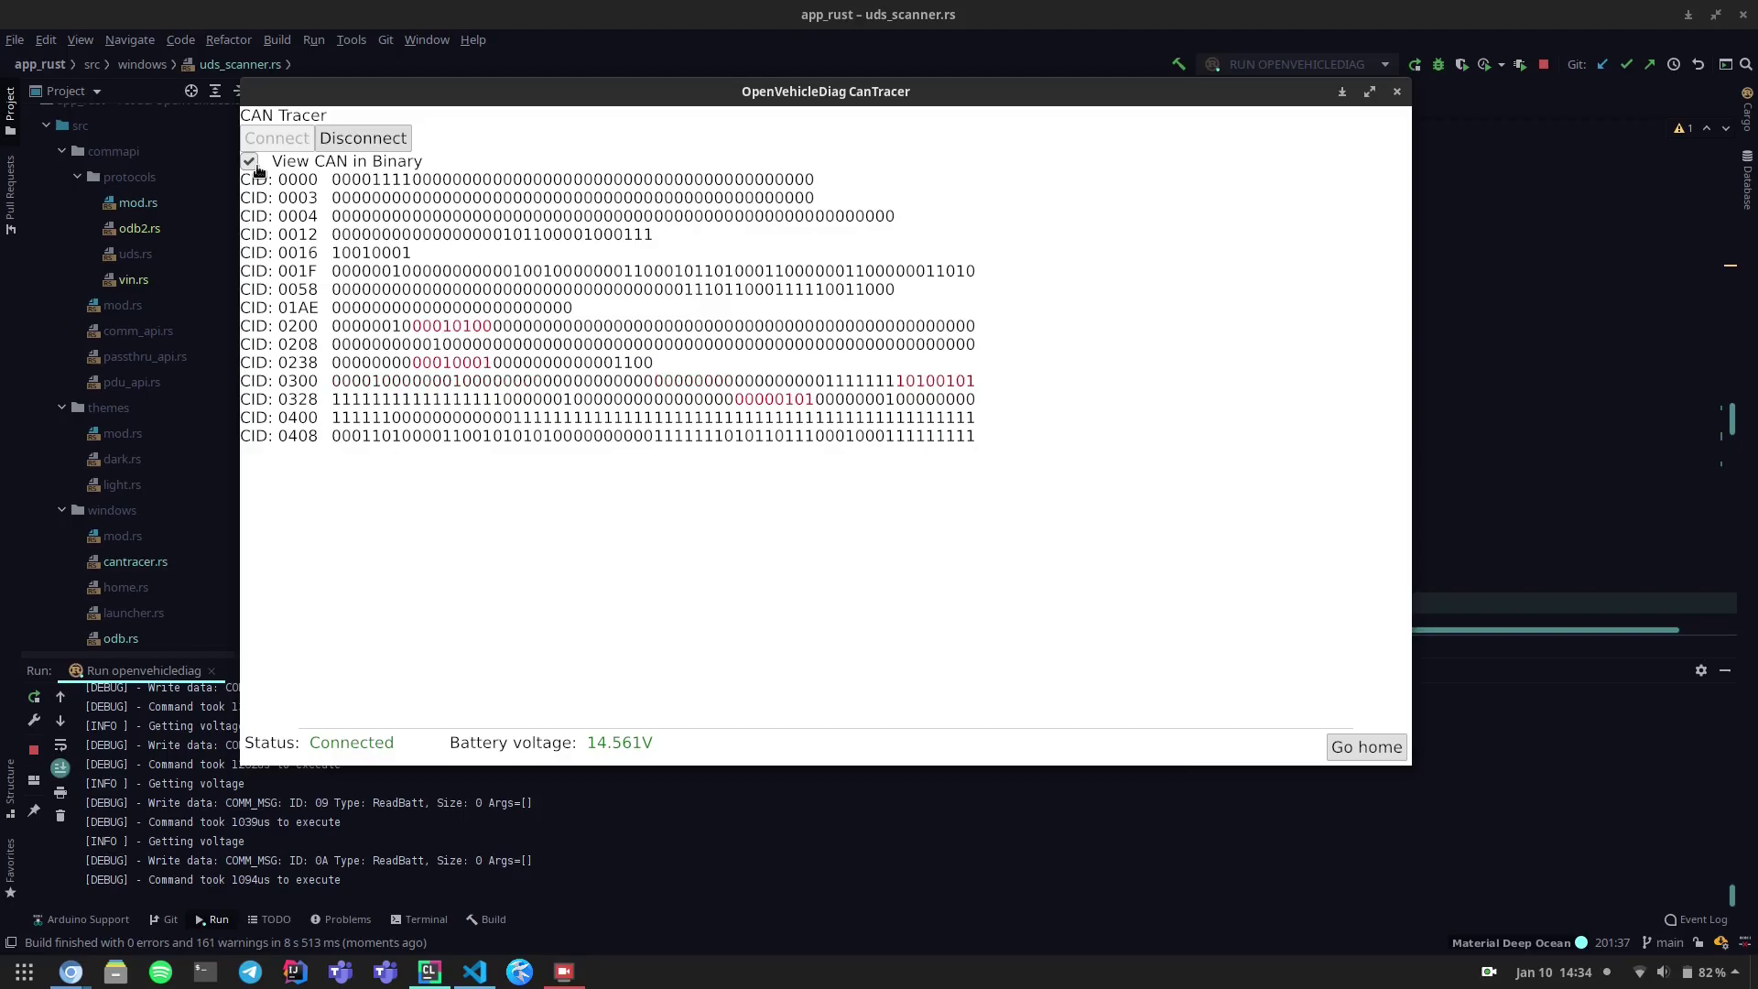
{"action": "left_click", "coordinate": [257, 166]}
{"action": "left_click", "coordinate": [256, 167]}
{"action": "left_click", "coordinate": [257, 167]}
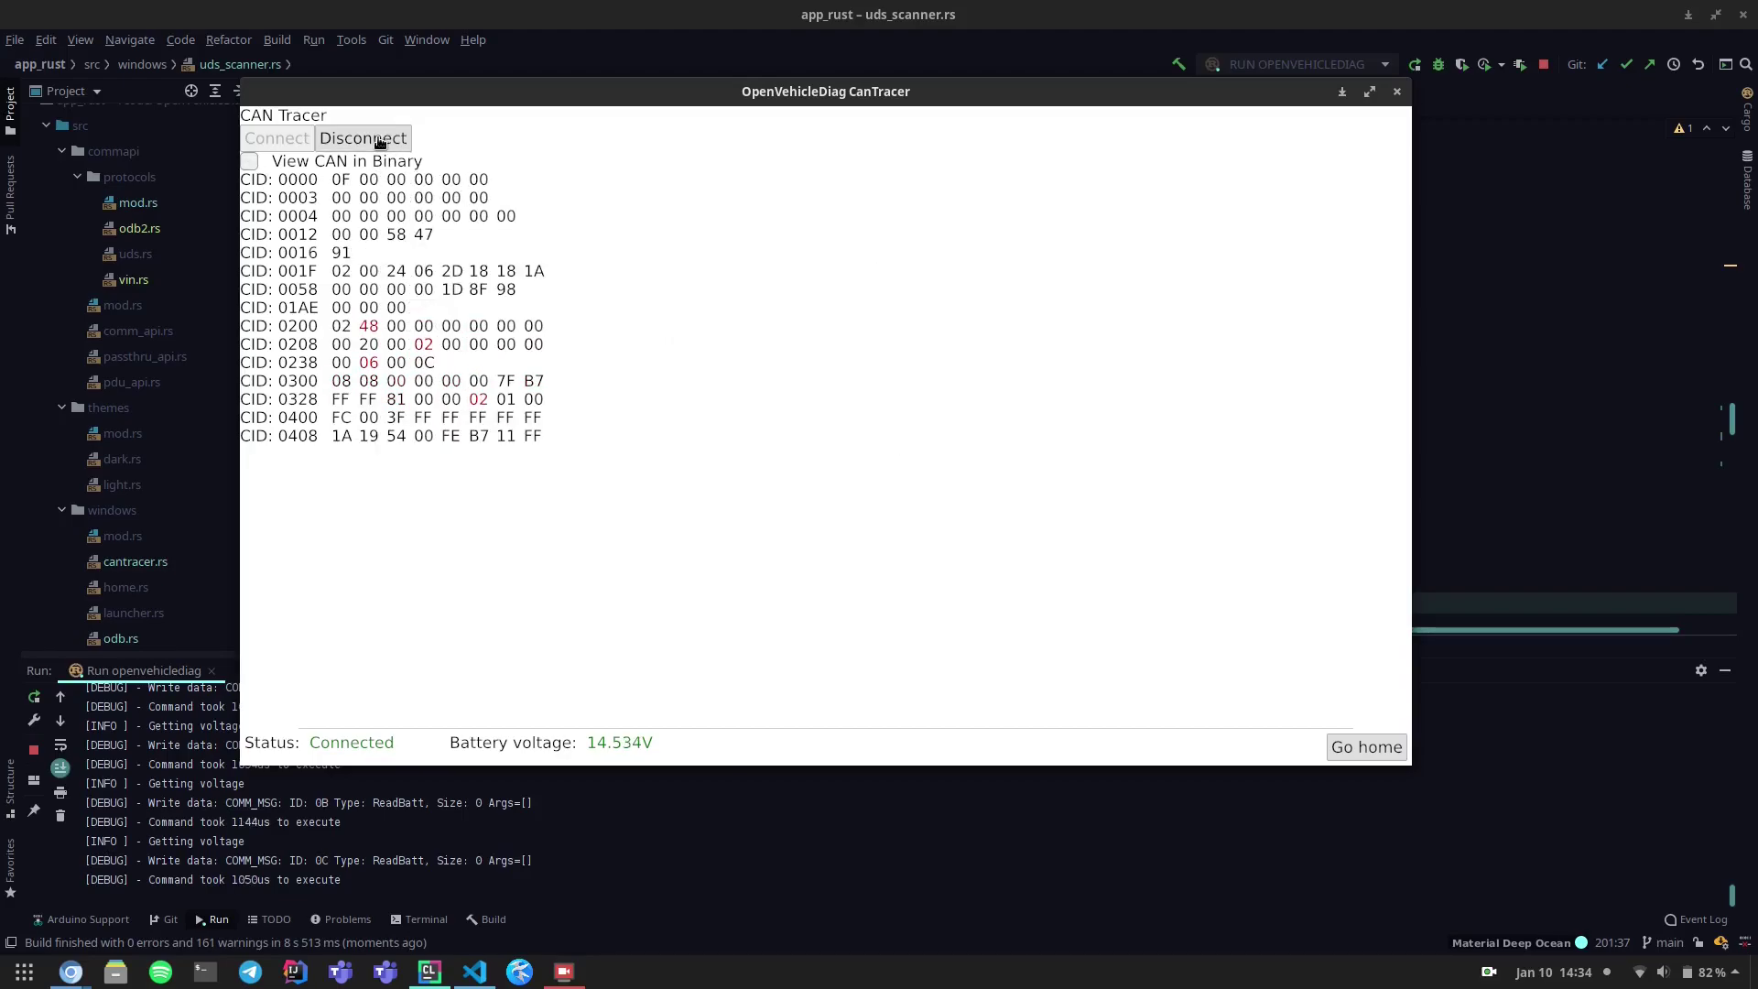
{"action": "left_click", "coordinate": [380, 141]}
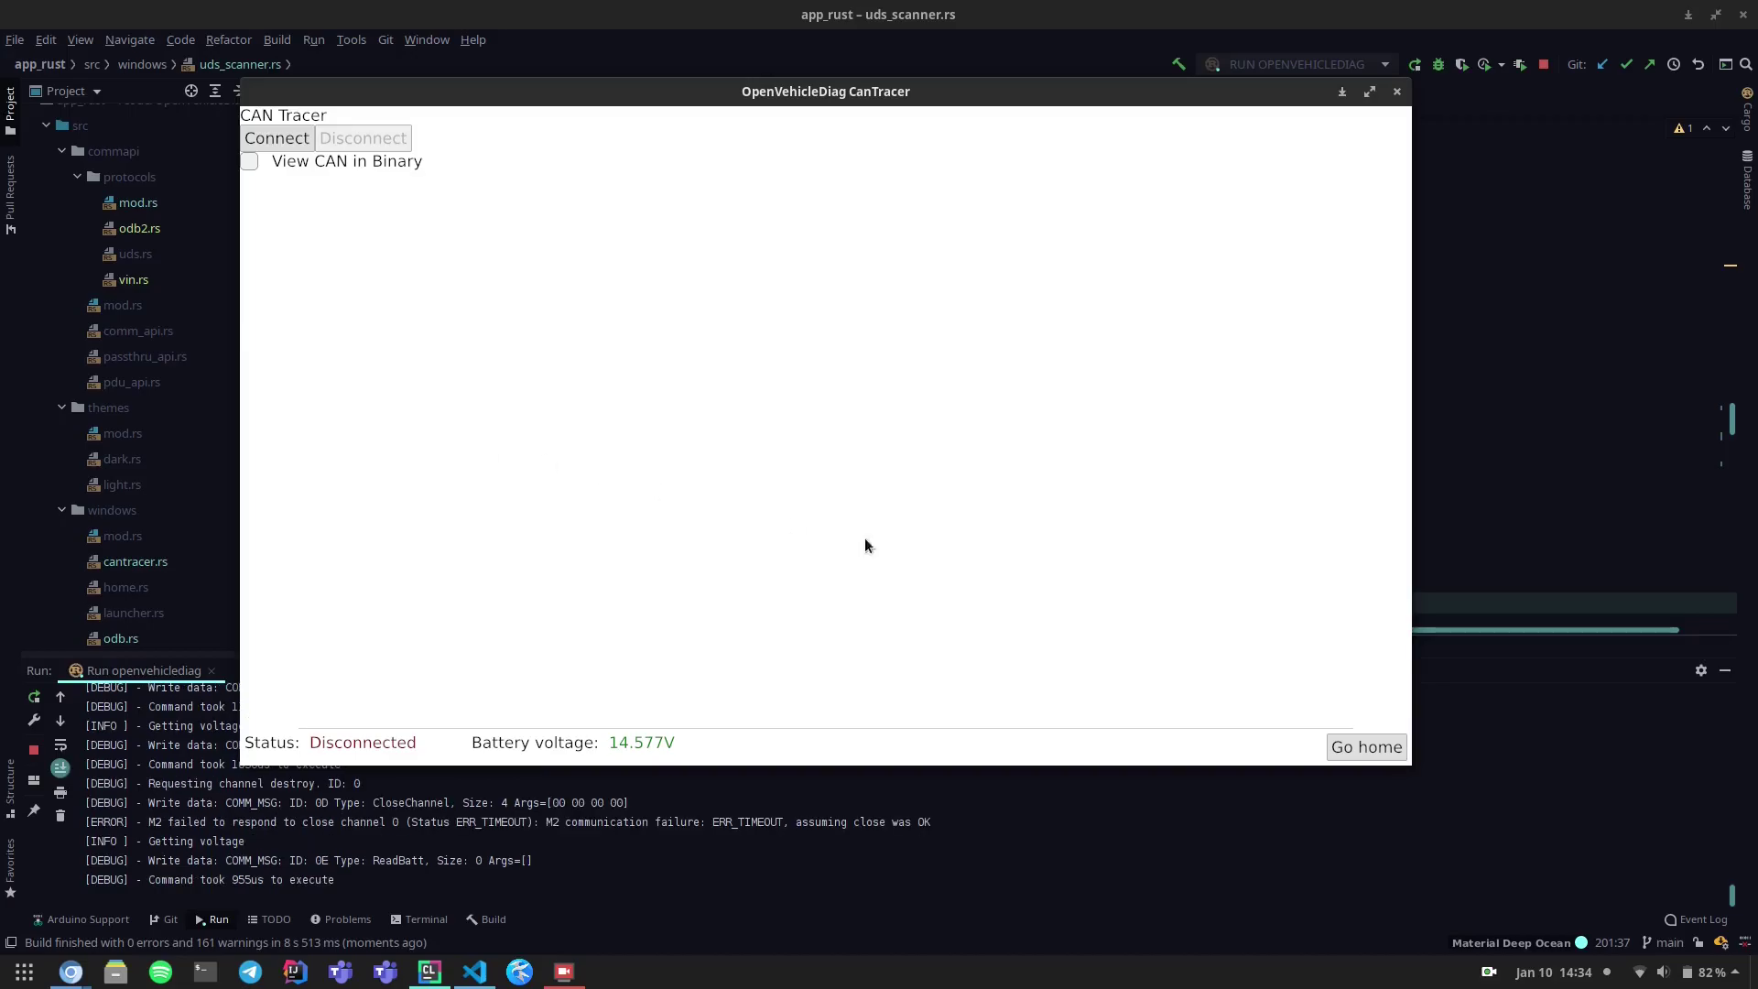
{"action": "left_click", "coordinate": [1356, 749]}
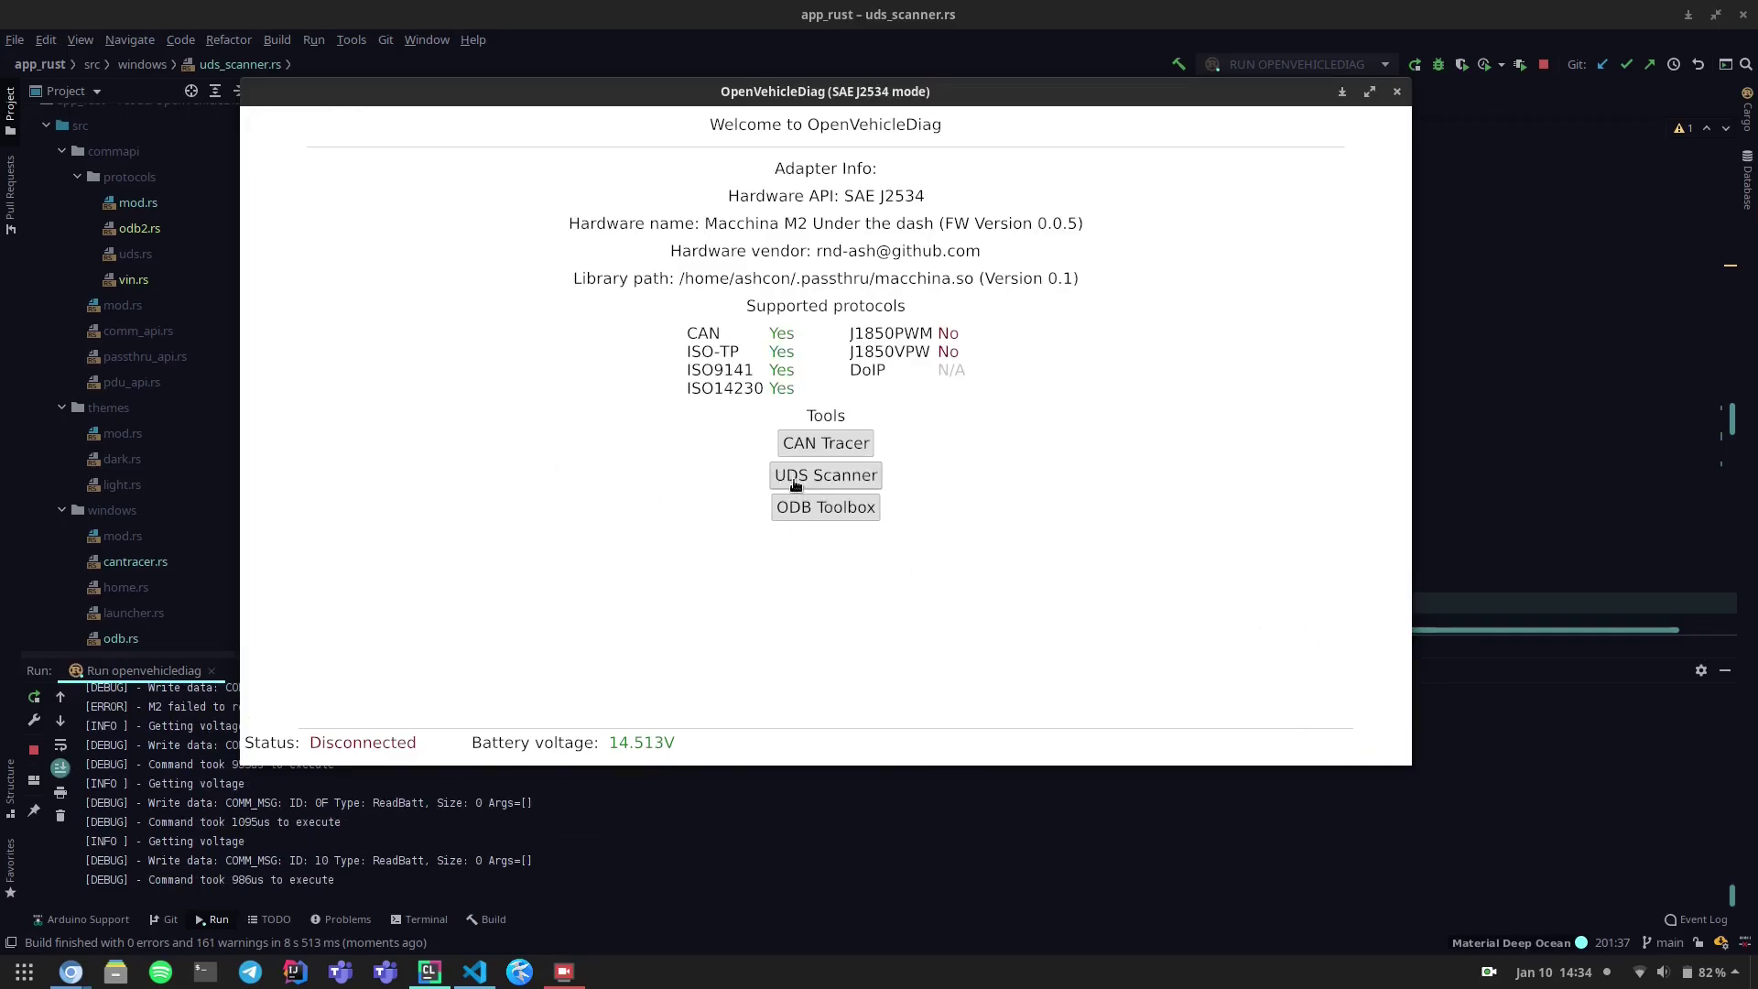
Run the UDS Scanner's automatic ECU scan and begin the UDS interrogation of the ECUs found.
{"action": "left_click", "coordinate": [796, 485]}
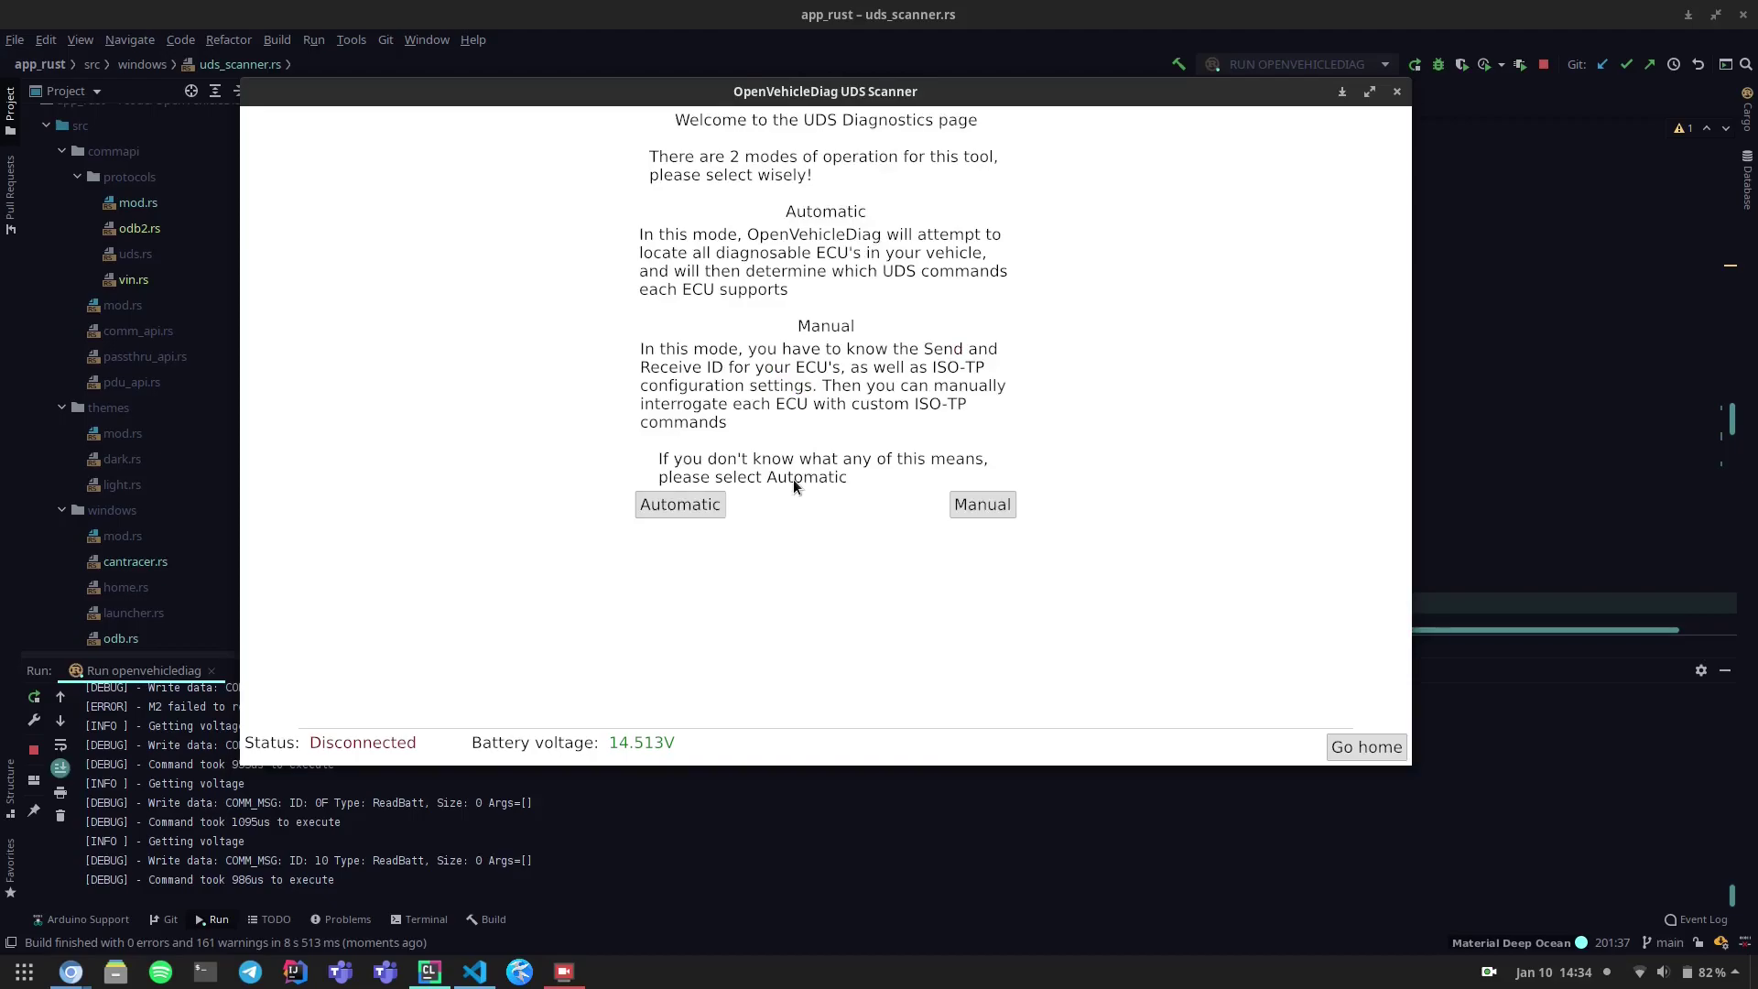
{"action": "left_click", "coordinate": [655, 511]}
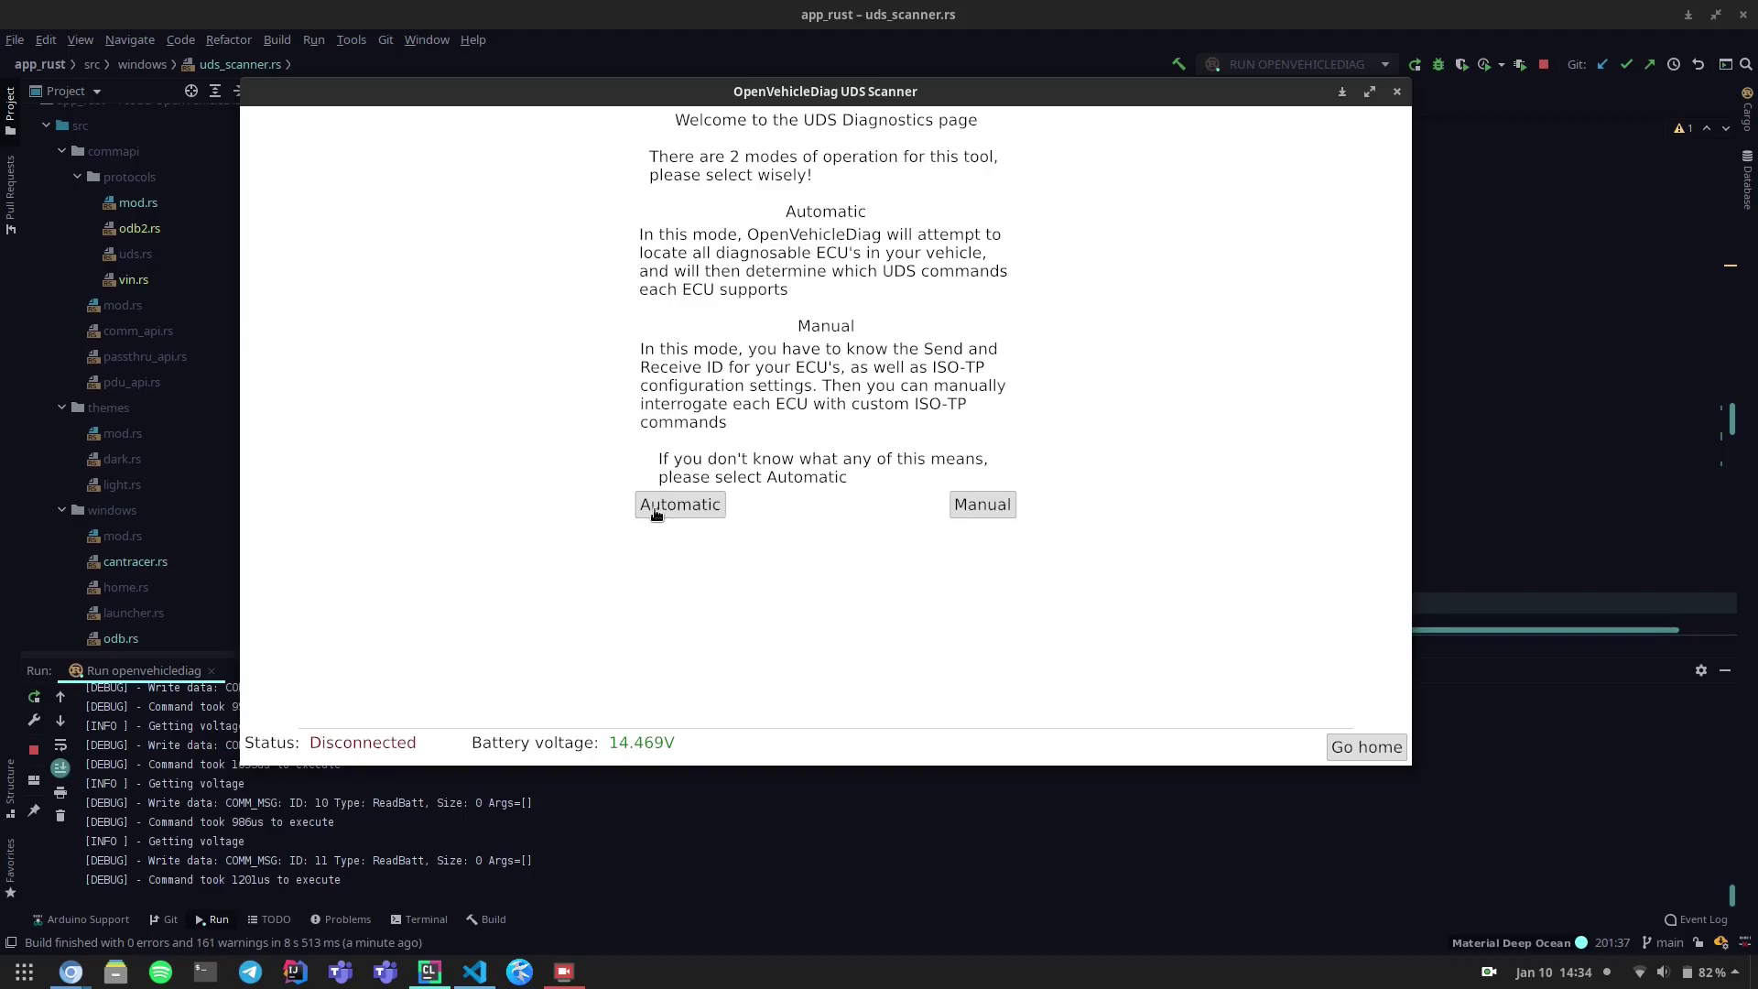
{"action": "left_click", "coordinate": [655, 513]}
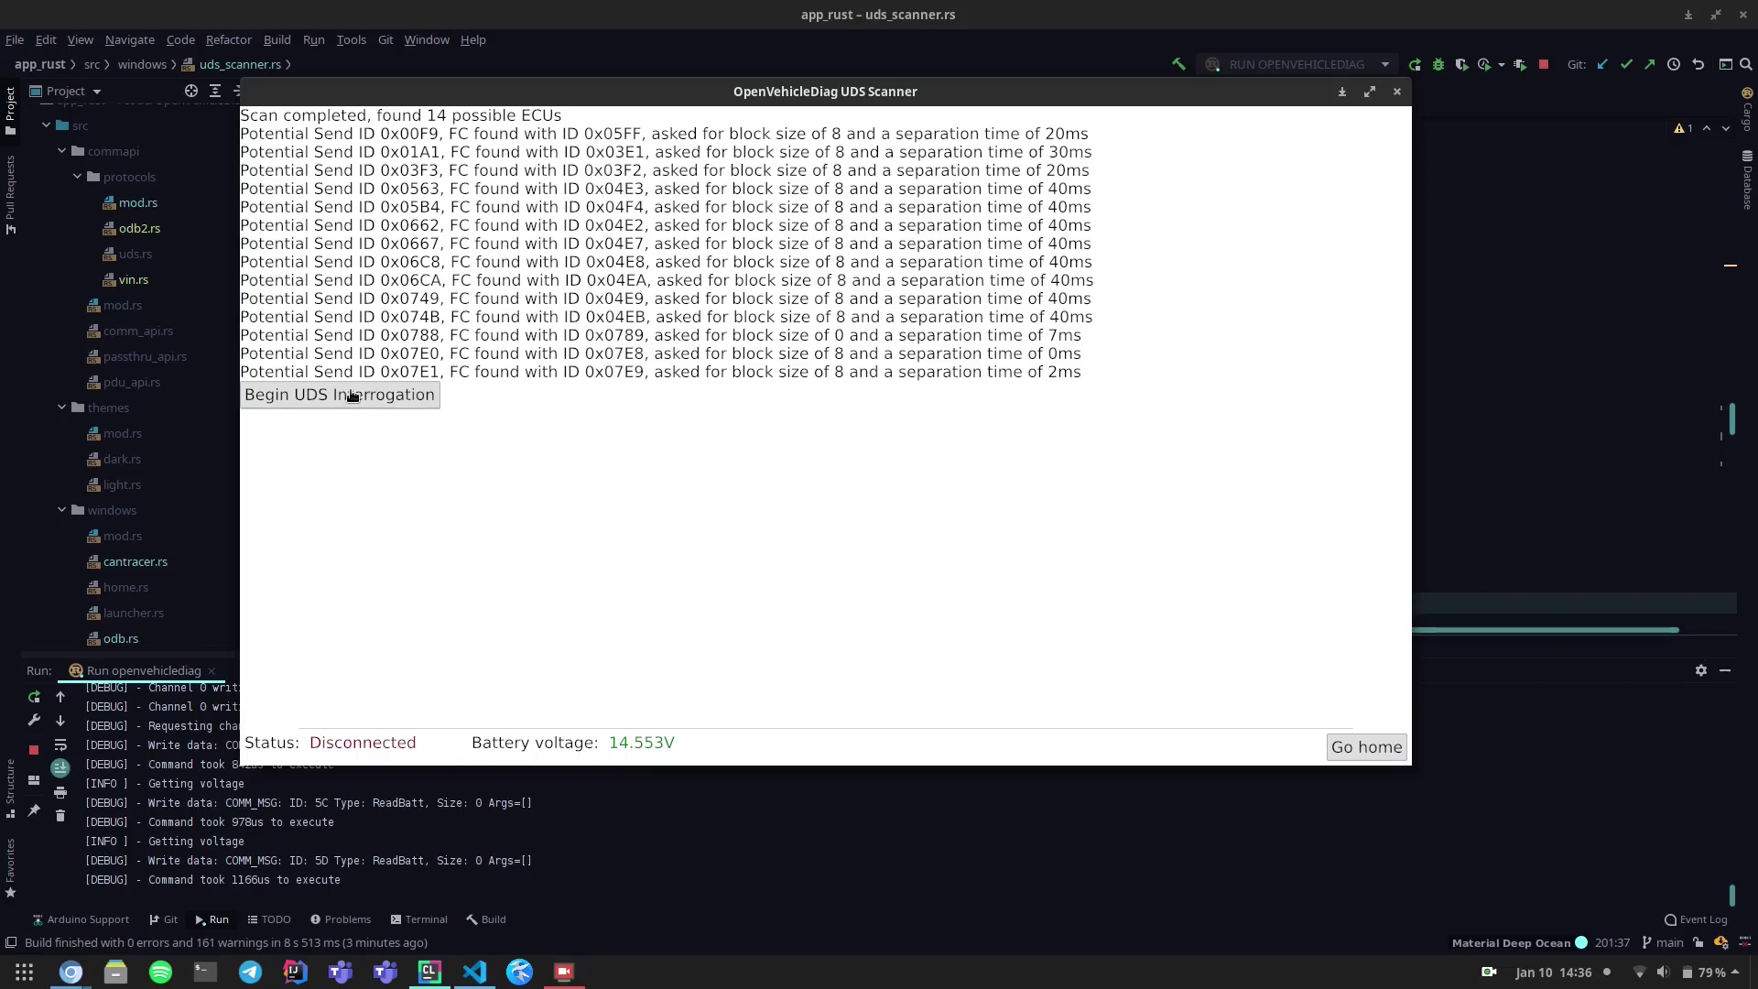
{"action": "left_click", "coordinate": [353, 396]}
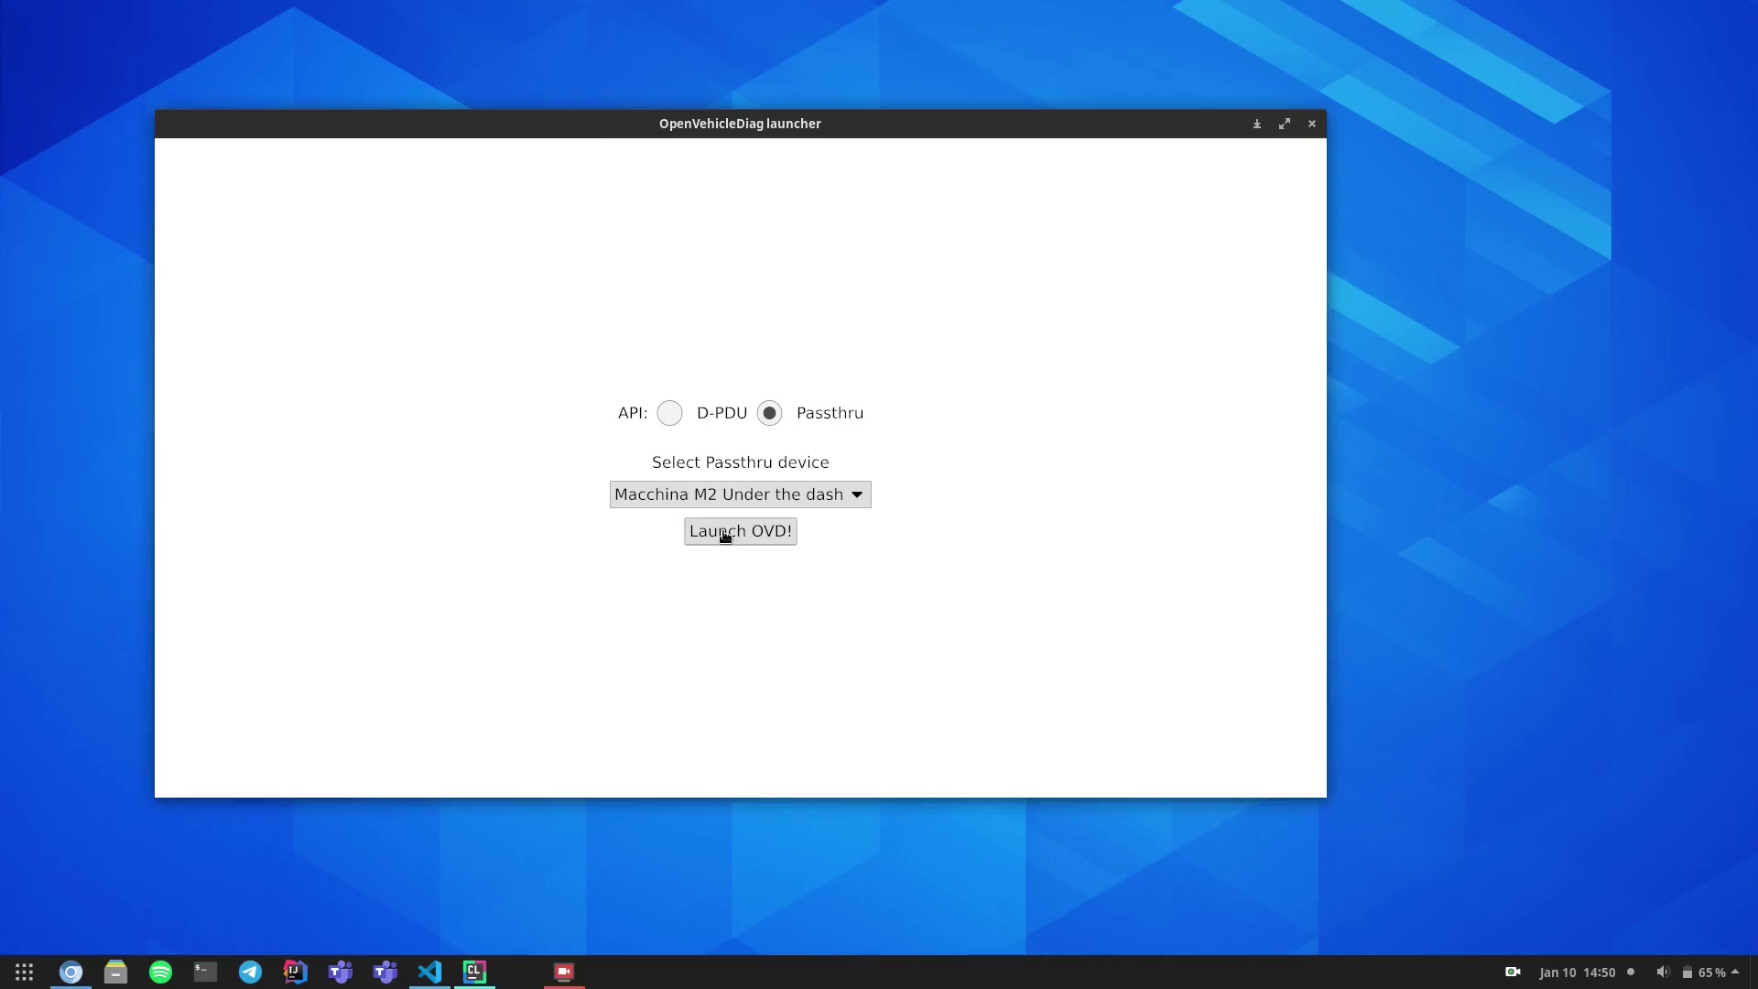
Launch OVD with the Macchina M2 adapter and read the vehicle's ODB information over CANBUS in the ODB Toolbox.
{"action": "left_click", "coordinate": [722, 535]}
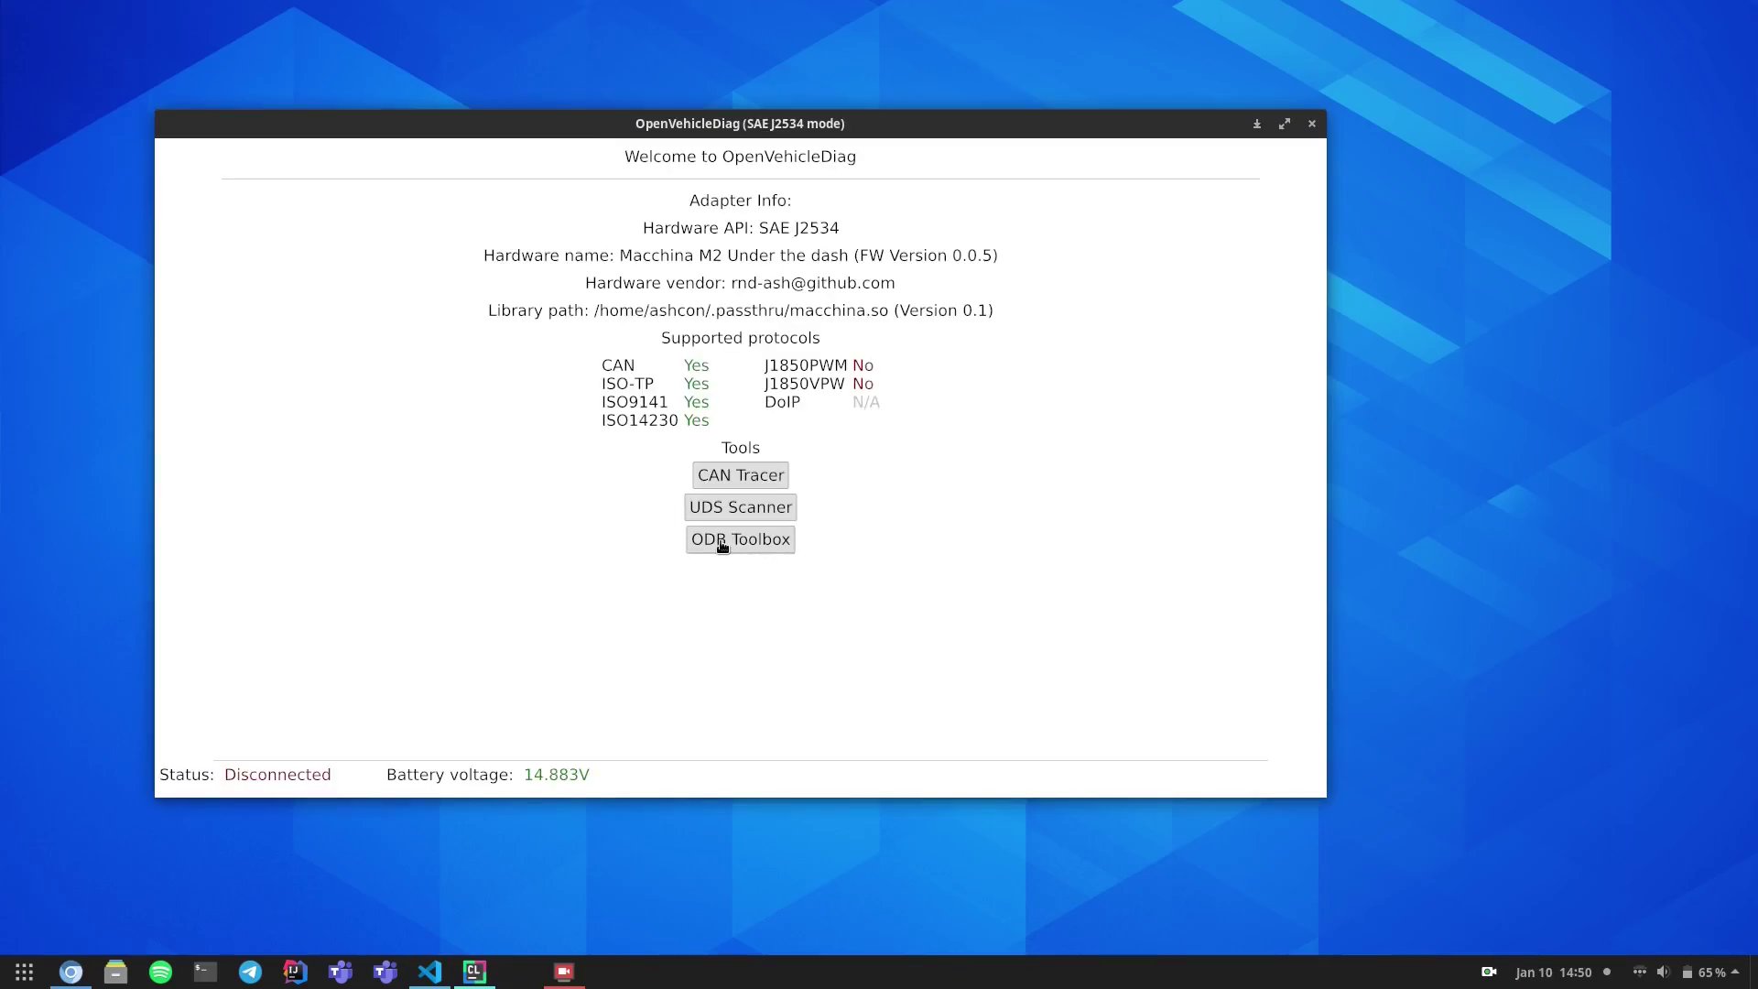
{"action": "left_click", "coordinate": [720, 540]}
{"action": "left_click", "coordinate": [376, 182]}
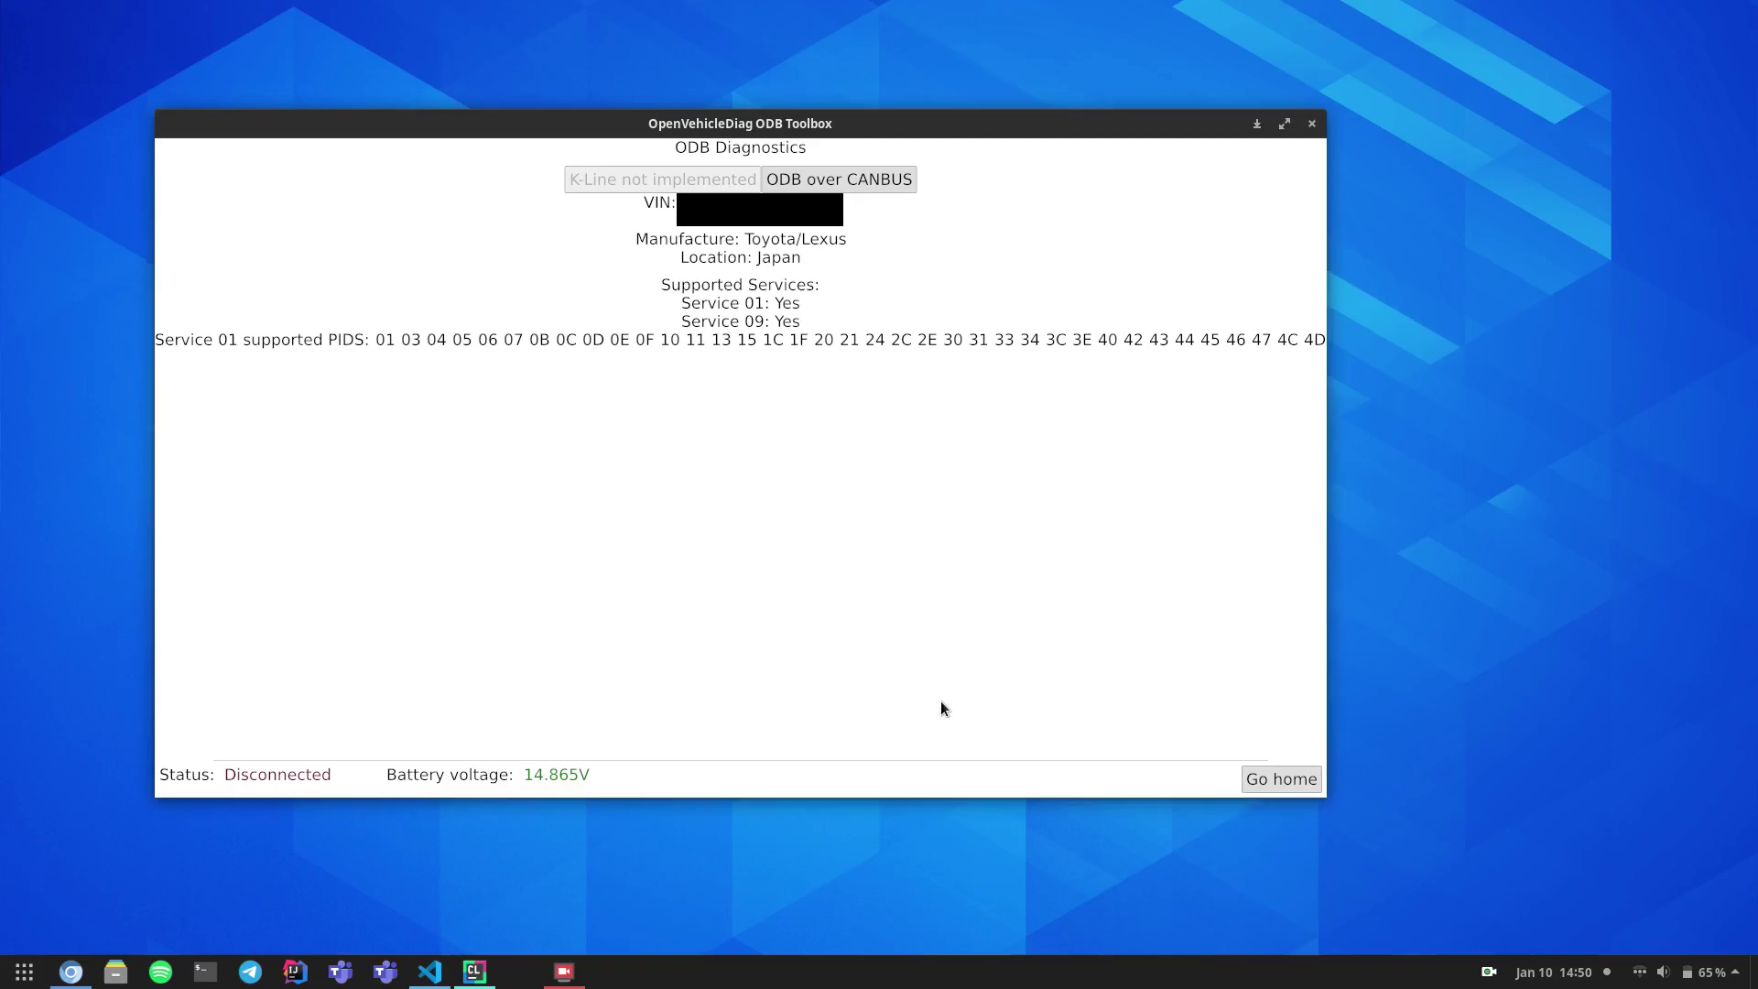
{"action": "left_click", "coordinate": [1251, 782]}
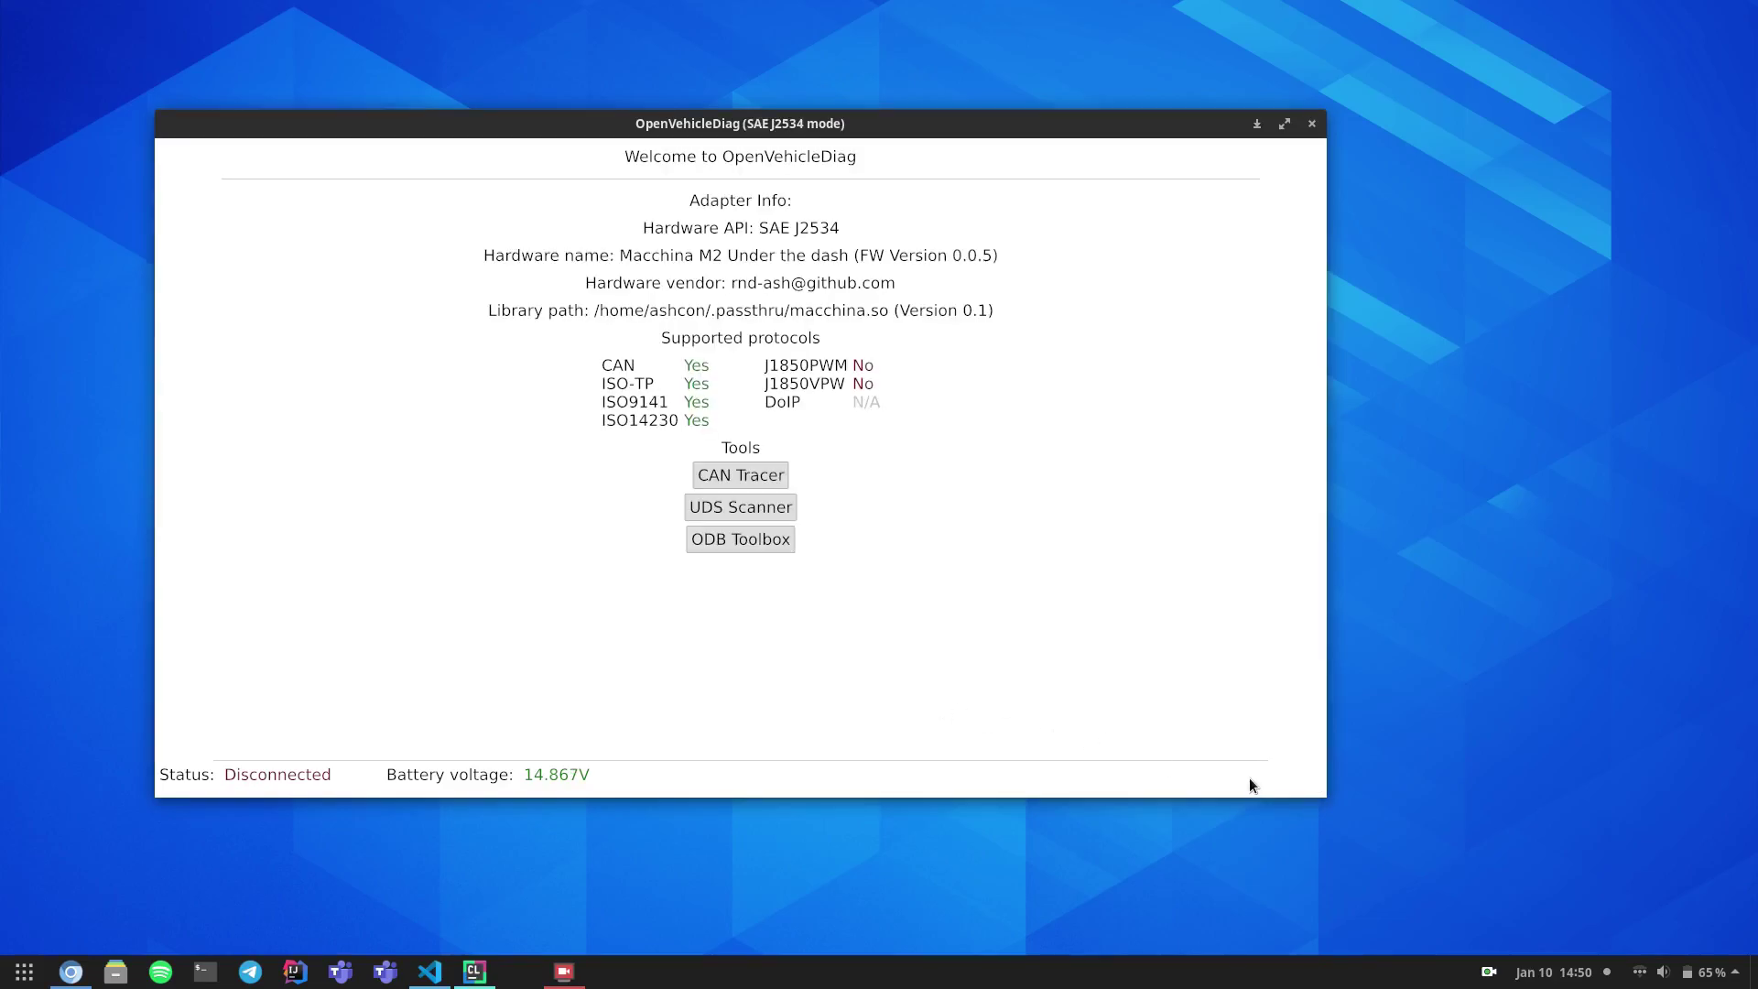
Connect the CAN Tracer to view this vehicle's live CAN frames, and disconnect it again.
{"action": "left_click", "coordinate": [729, 474]}
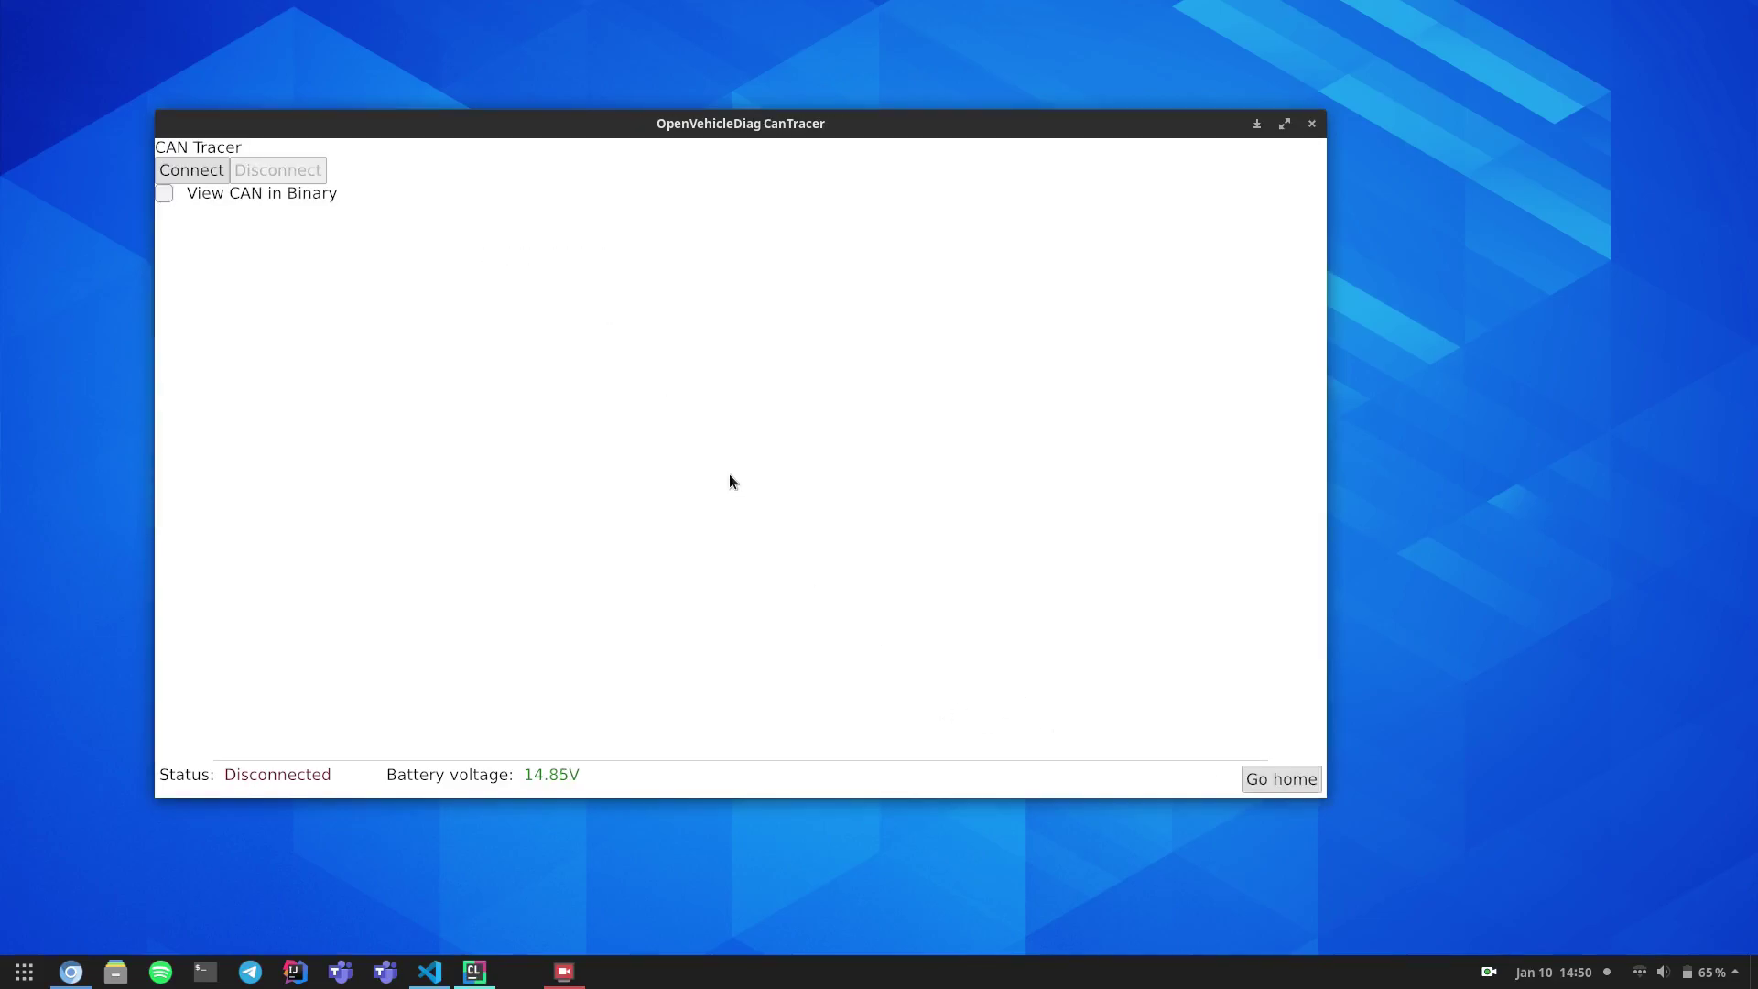
{"action": "left_click", "coordinate": [192, 171]}
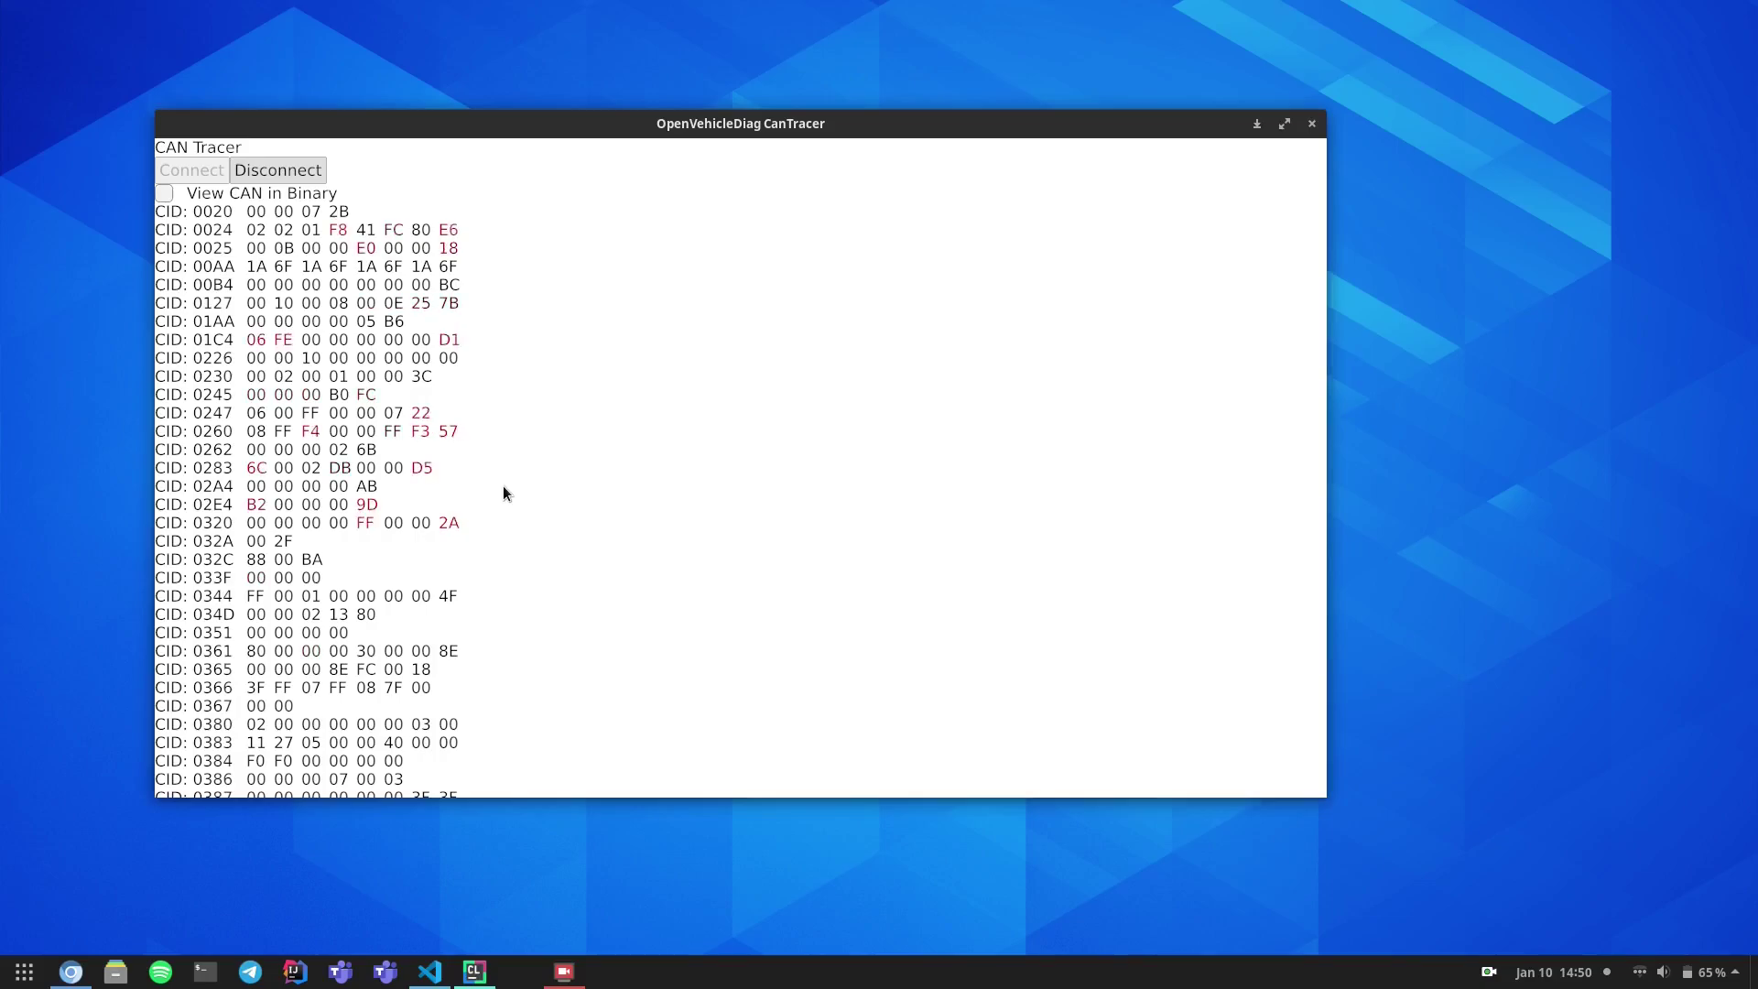
{"action": "left_click", "coordinate": [288, 174]}
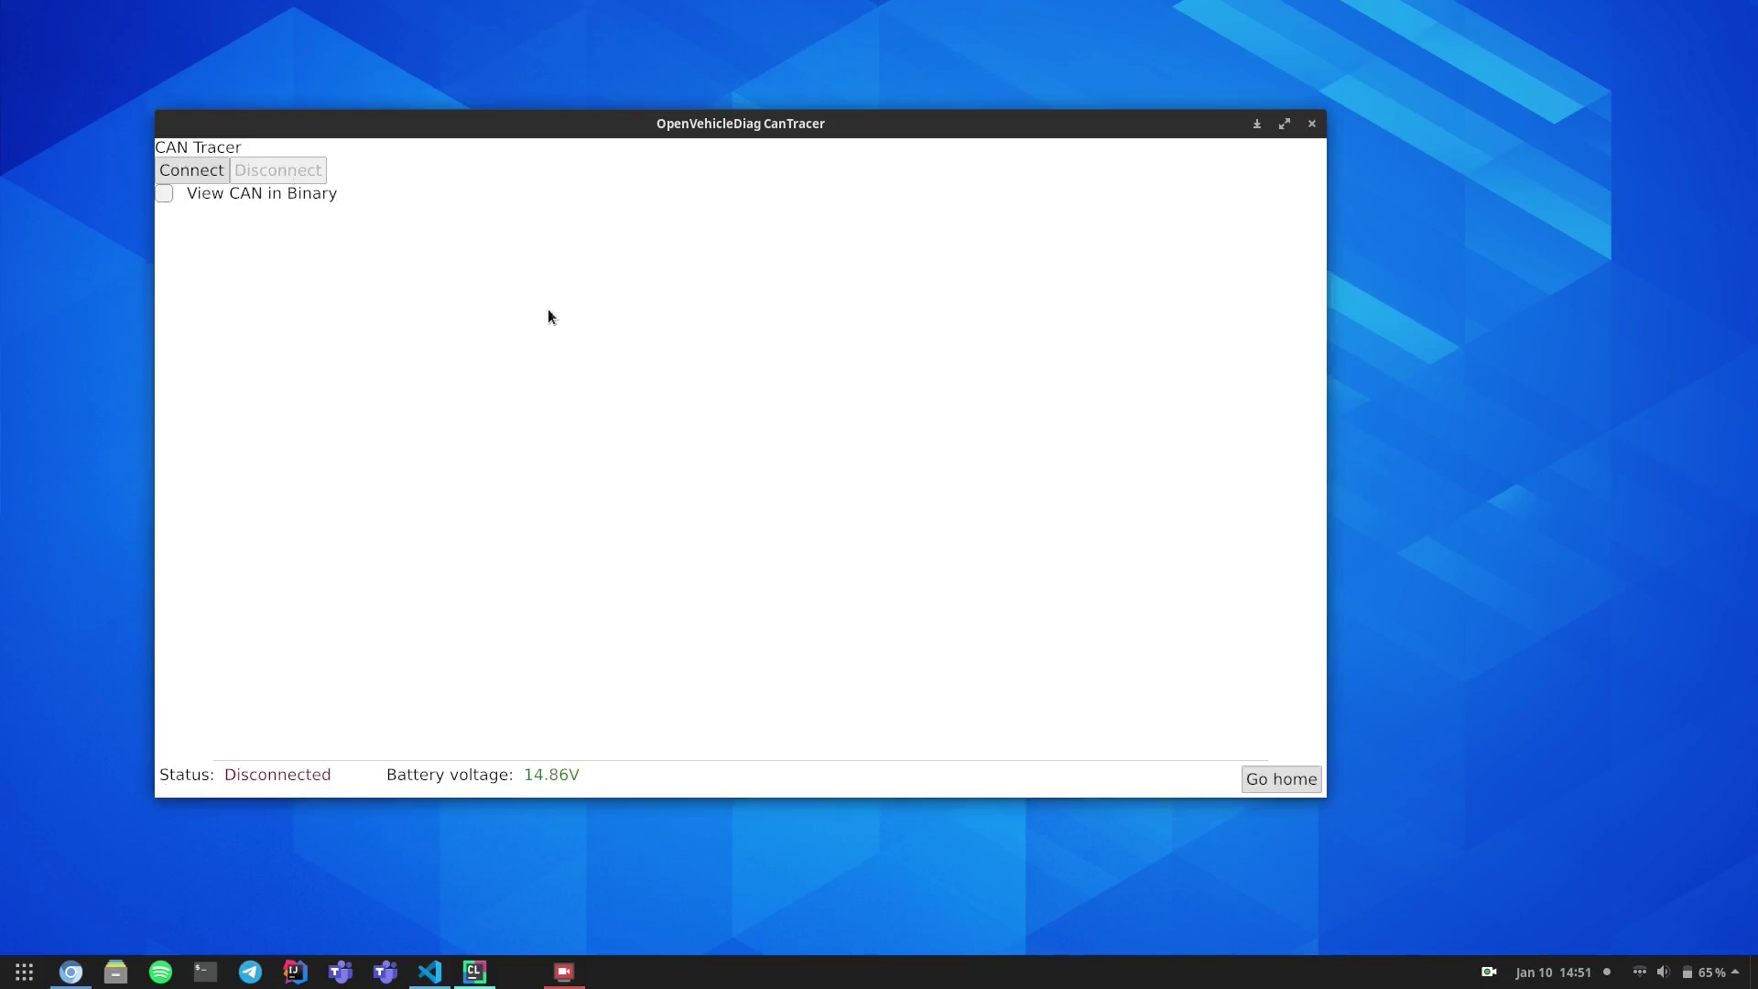
{"action": "left_click", "coordinate": [1271, 780]}
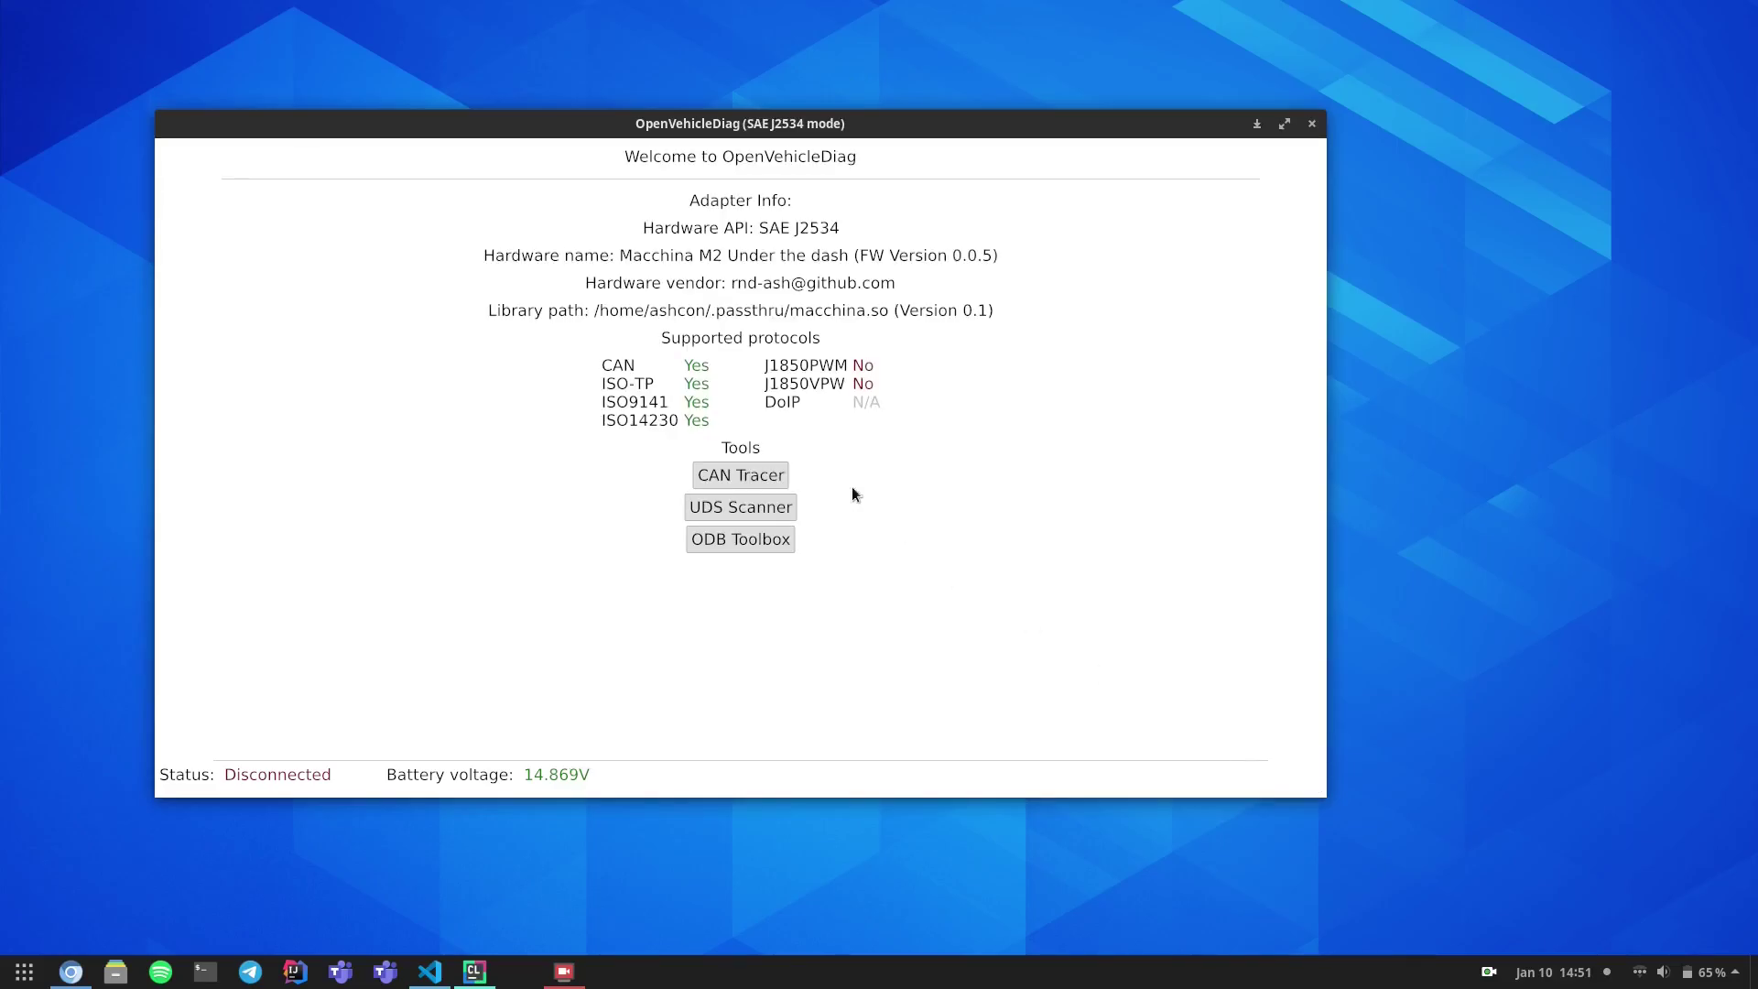
Start an automatic UDS scan for this vehicle's ECUs and dismiss the network notification.
{"action": "left_click", "coordinate": [752, 515]}
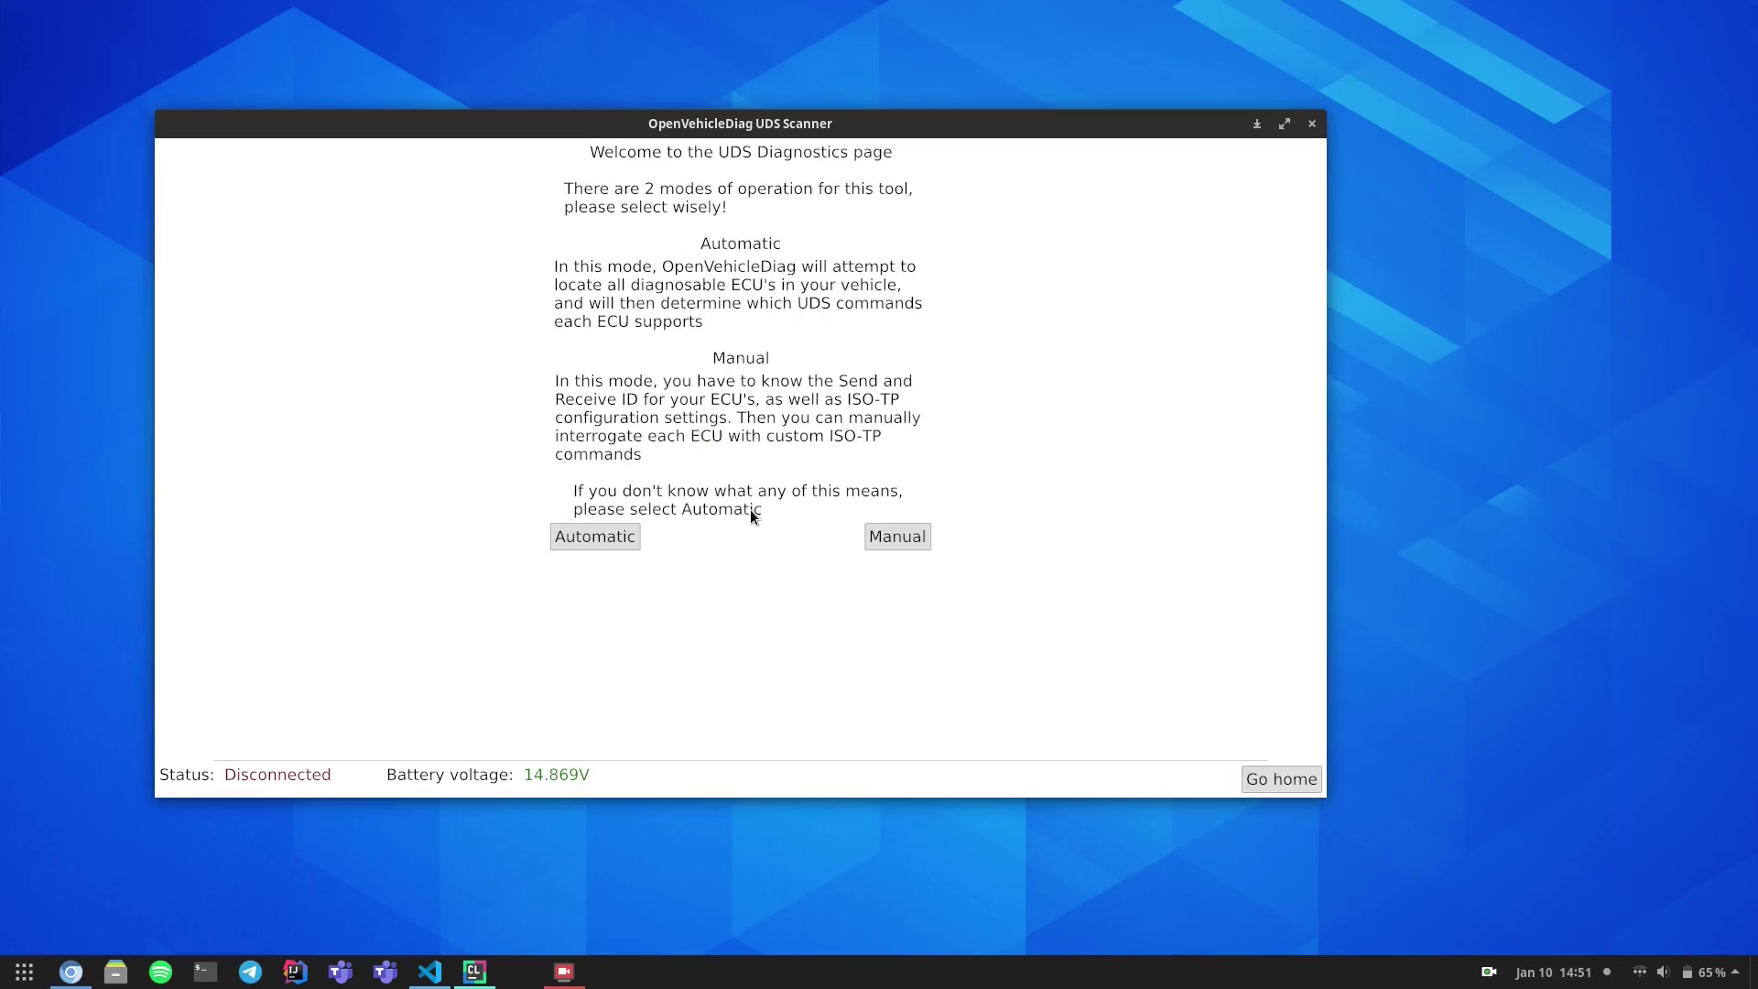
{"action": "left_click", "coordinate": [594, 538]}
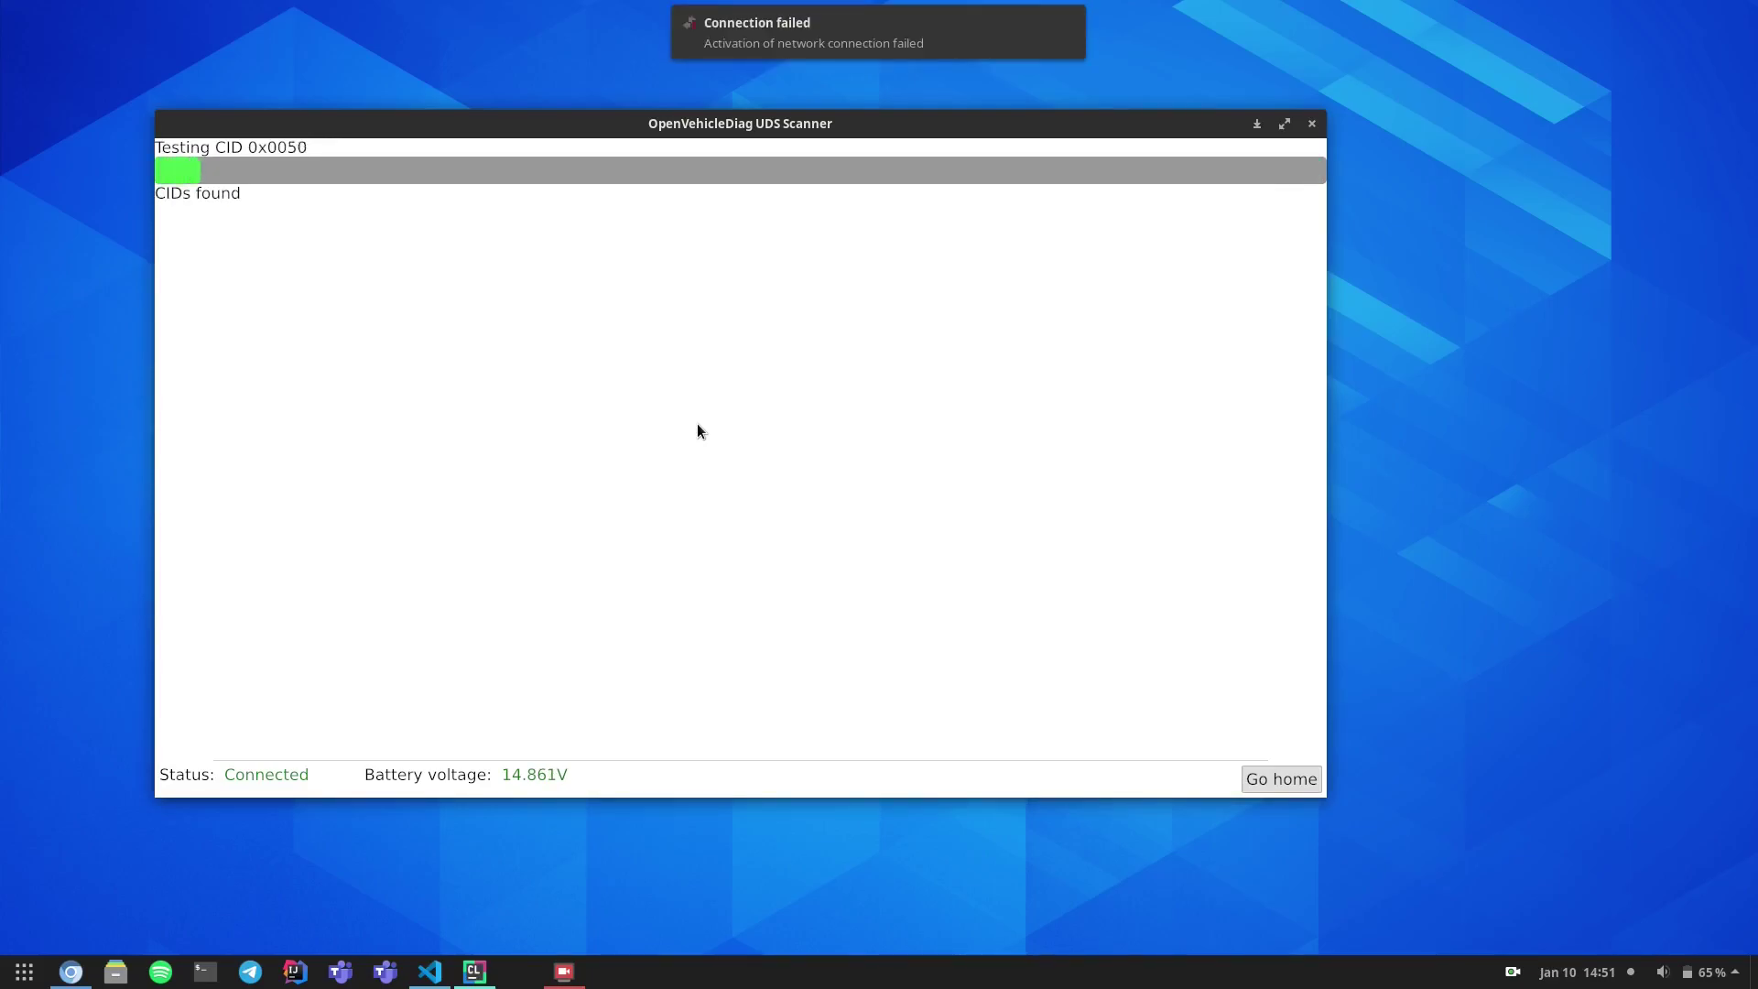
{"action": "left_click", "coordinate": [1062, 25]}
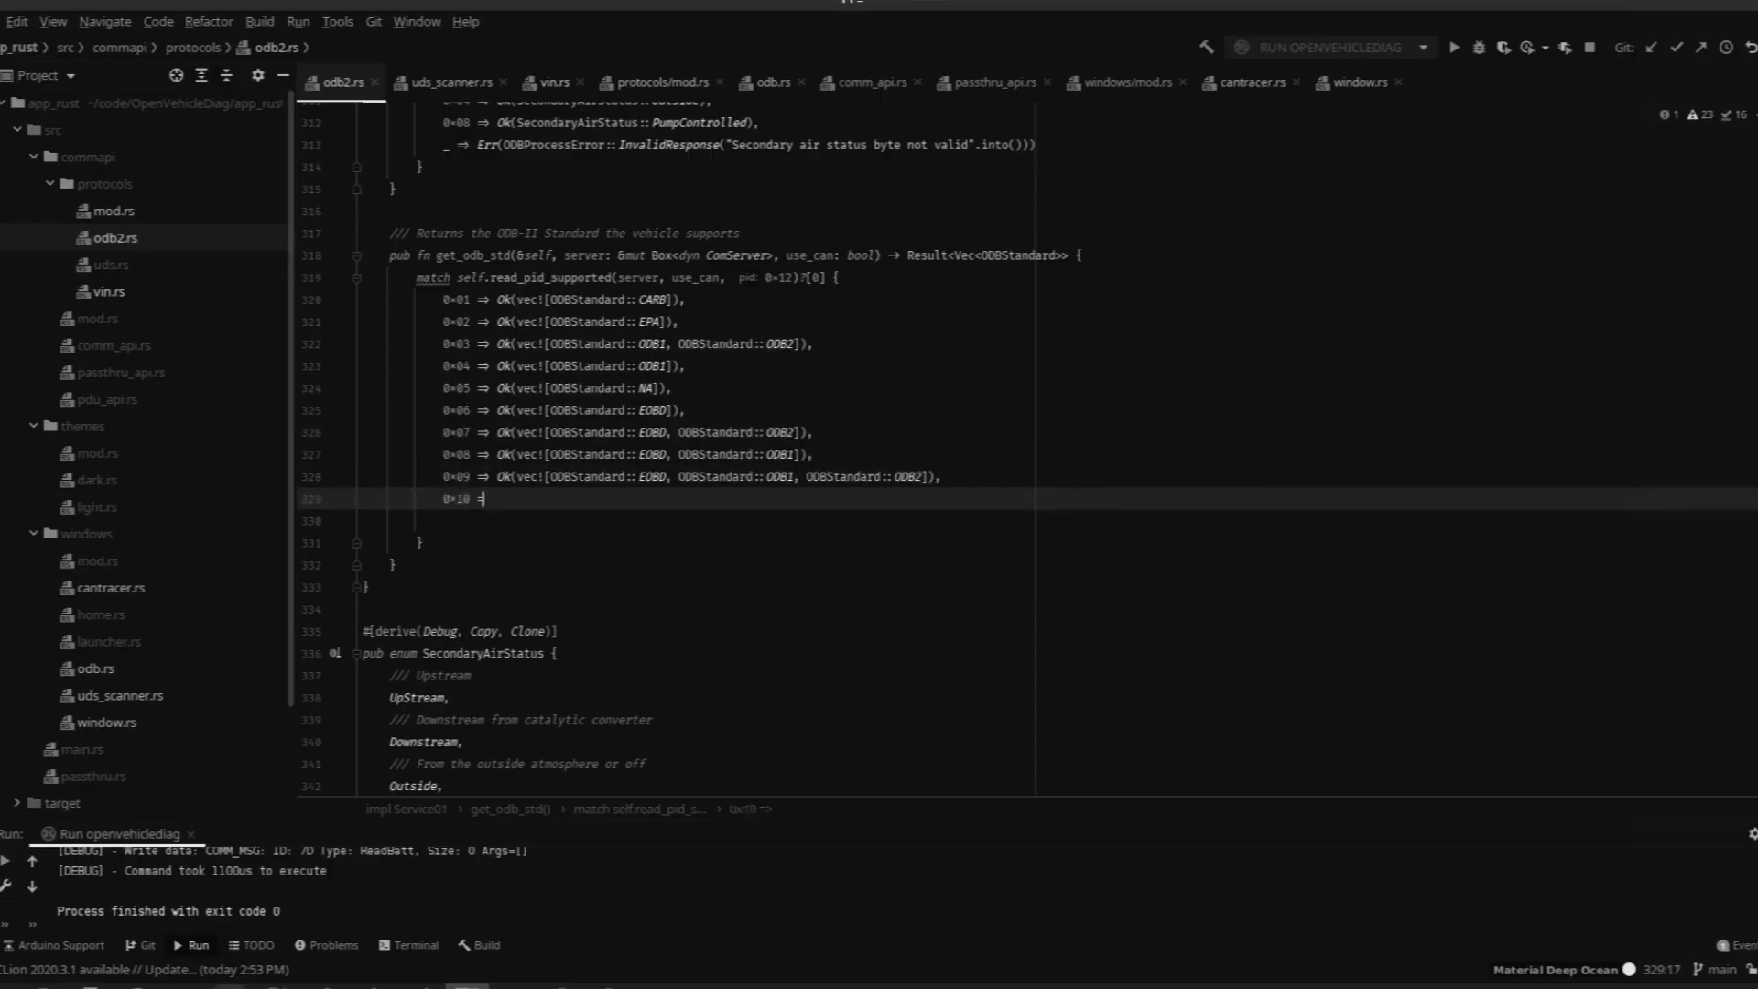
Extend the get_odb_std match in odb2.rs with arms for codes 0x11 to 0x25, from JOBD combinations to the HD_EOBD variants.
{"action": "key", "text": "Return"}
{"action": "type", "text": "0x11 => Ok(vec![ODBStandard::JOBD, ODBStandard::ODB2]),"}
{"action": "key", "text": "Return"}
{"action": "type", "text": "0x12 => Ok(vec![ODBStandard::JOBD, ODBStandard::EOBD]),"}
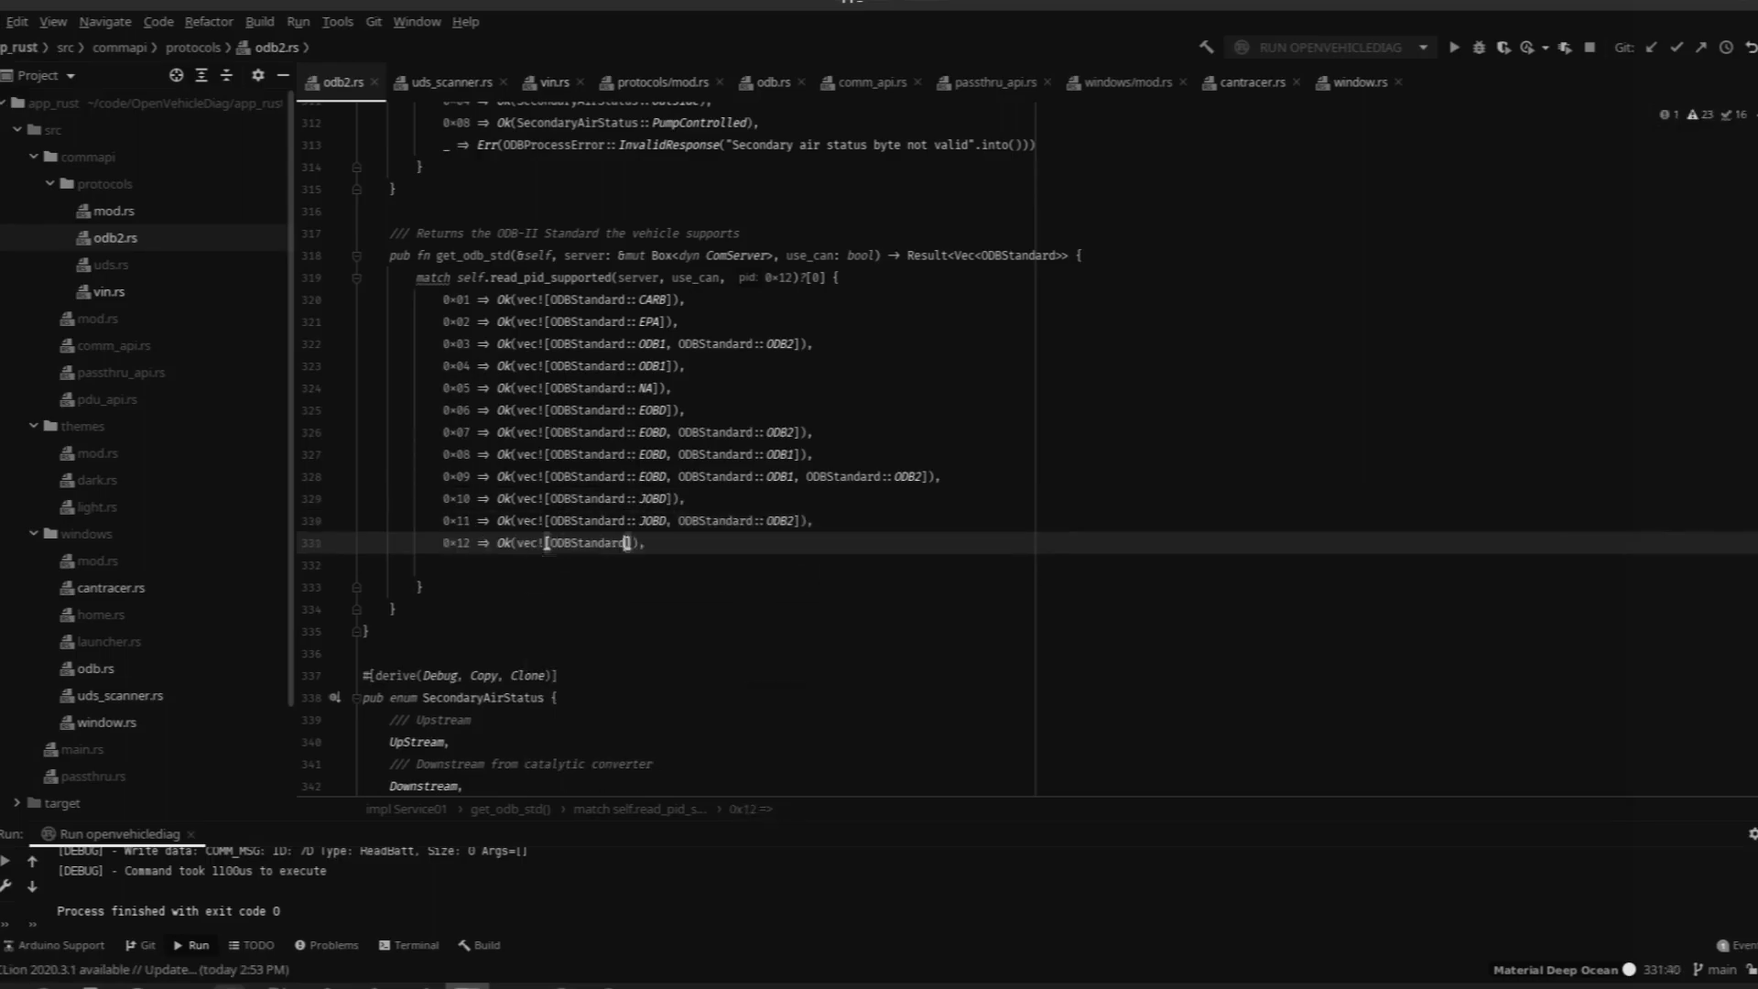
{"action": "key", "text": "Return"}
{"action": "type", "text": "0x13 => Ok(vec![ODBStandard::JOBD, ODBStandard::EOBD, ODBStandard::ODB2]), 0x14 | 0x15 | 0x16 => Ok(vec![ODBStandard::Reserved]), 0x17 => Ok(vec![ODBStandard::EMD]), 0x18 => Ok(vec![ODBStandard::EMD_Plus]), 0x19 => Ok(vec![ODBStandard::HD_OBD_C]), 0x20 => Ok(vec![ODBStandard::HD_OBD"}
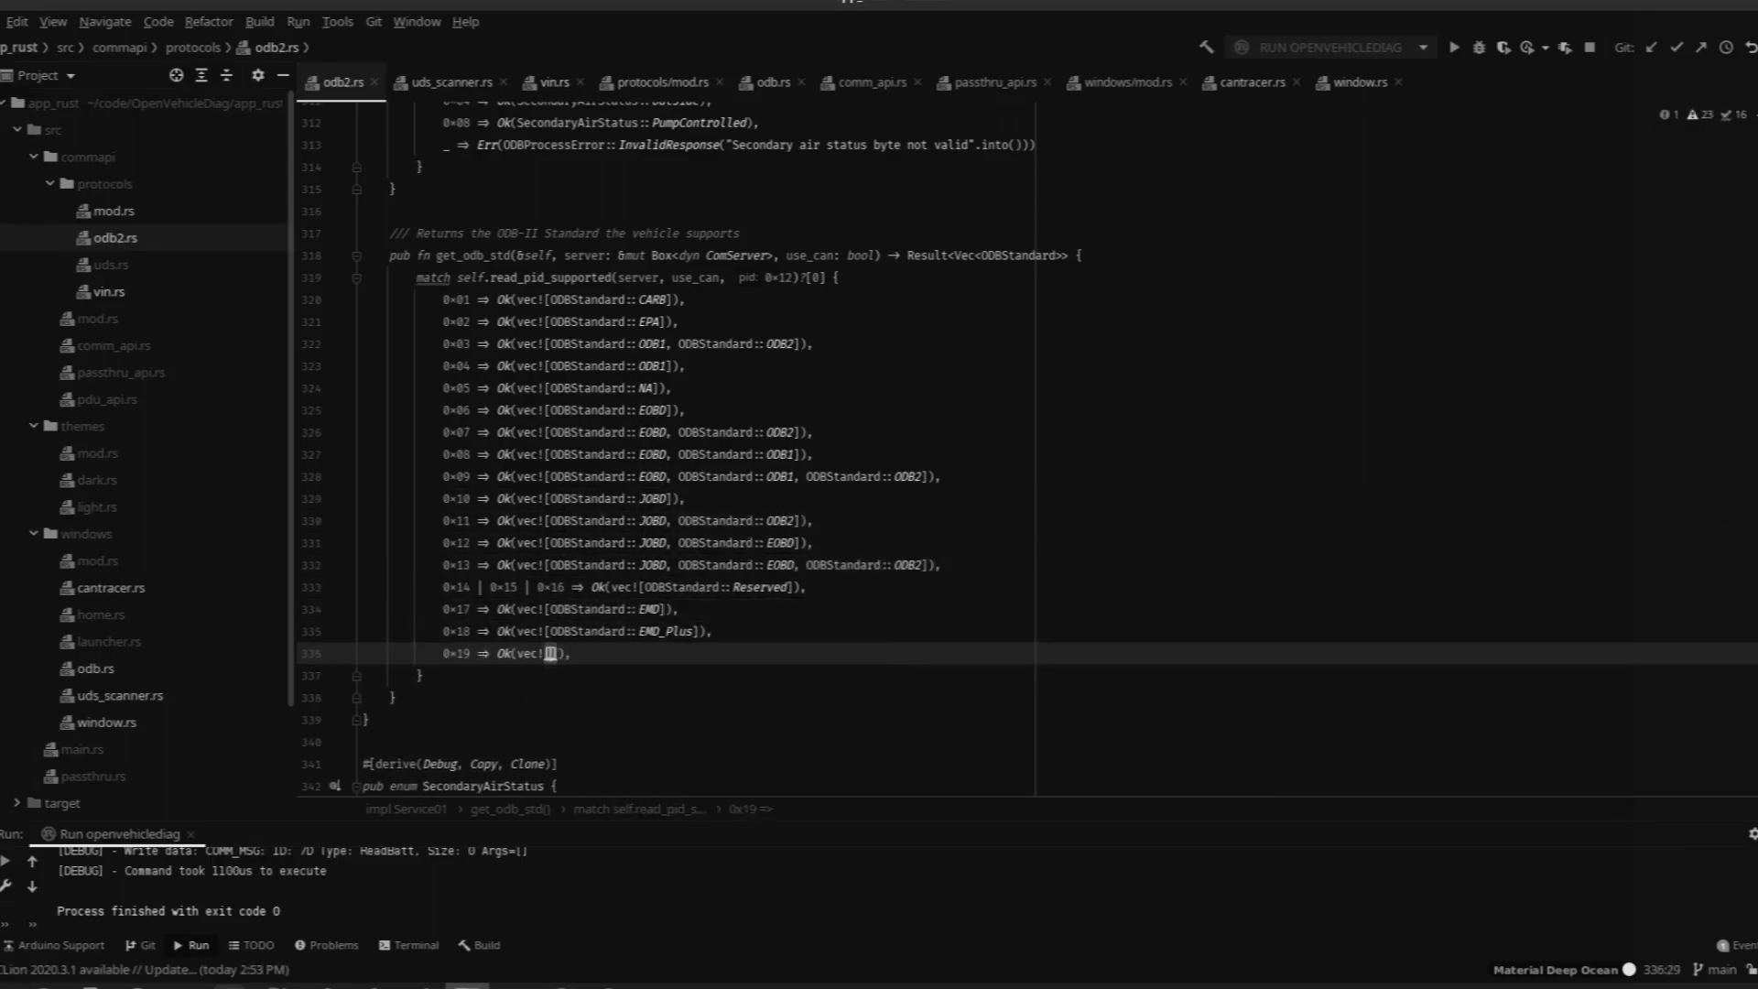
{"action": "type", "text": "]), 0x21 => Ok(vec![ODBStandard::WWH_OBD]), 0x22 => Ok(vec![ODBStandard::Reserved]), 0x23 => Ok(vec![ODBStandard::HD_EOBD1]), 0x24 => Ok(vec![ODBStandard::HD_EOBD1_N]), 0x25 => Ok(vec![ODBStandard::HD_EOBD2]), 0x26 => Ok(vec![ODBStandard::HD_EOBD"}
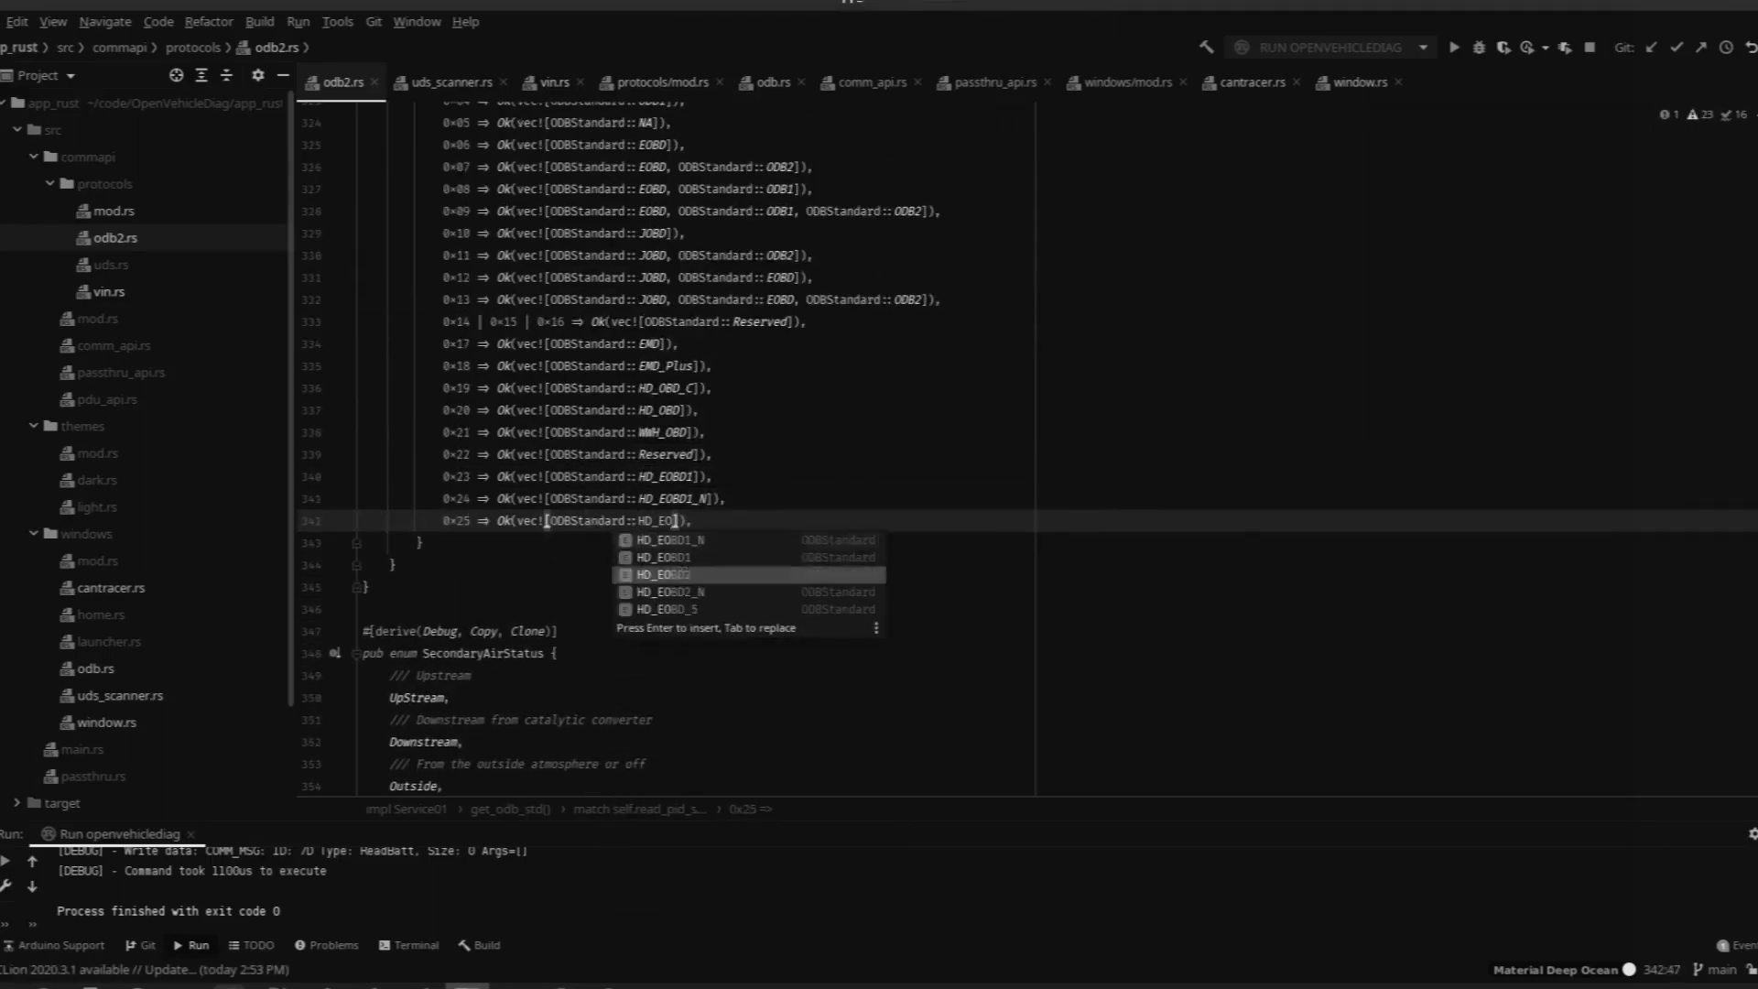